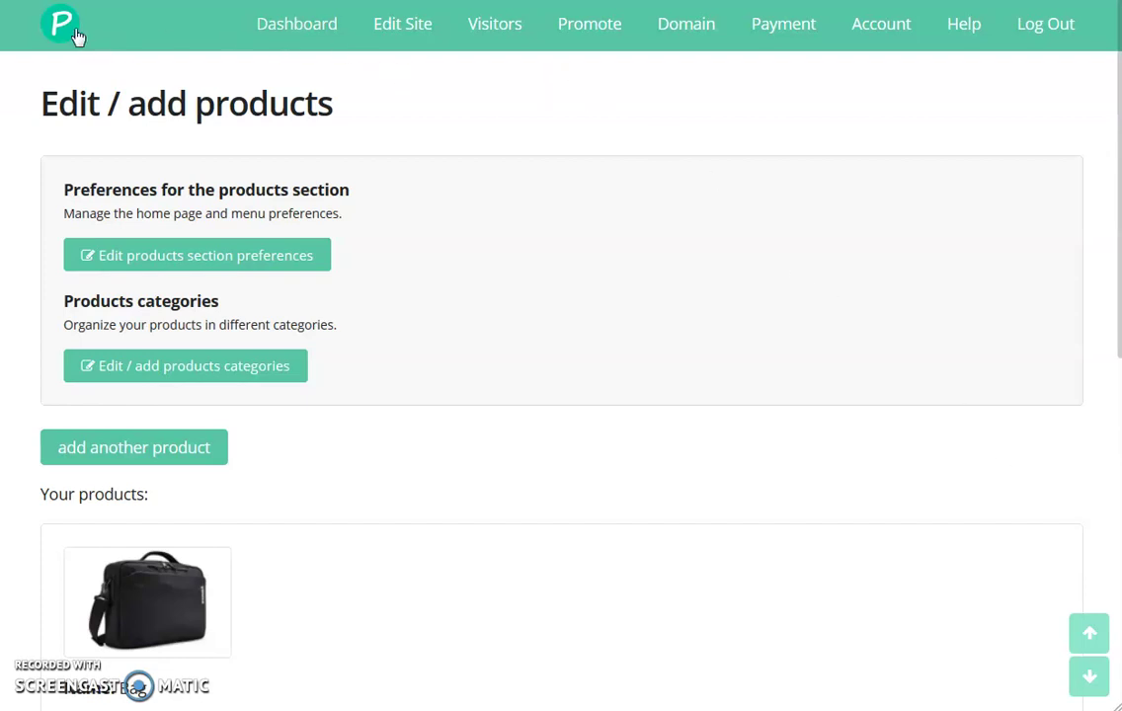
- Open the site editor's Products + online store options section listing the Bag (R 100) and Blender (R 200)
left_click(77, 37)
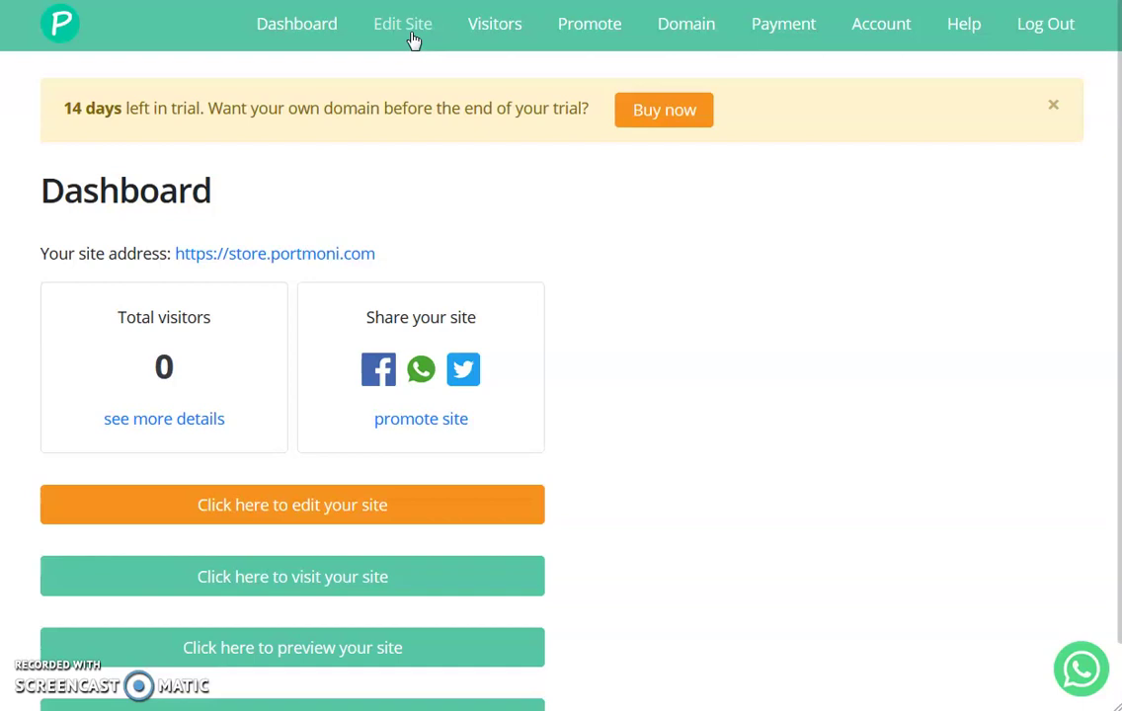
left_click(413, 40)
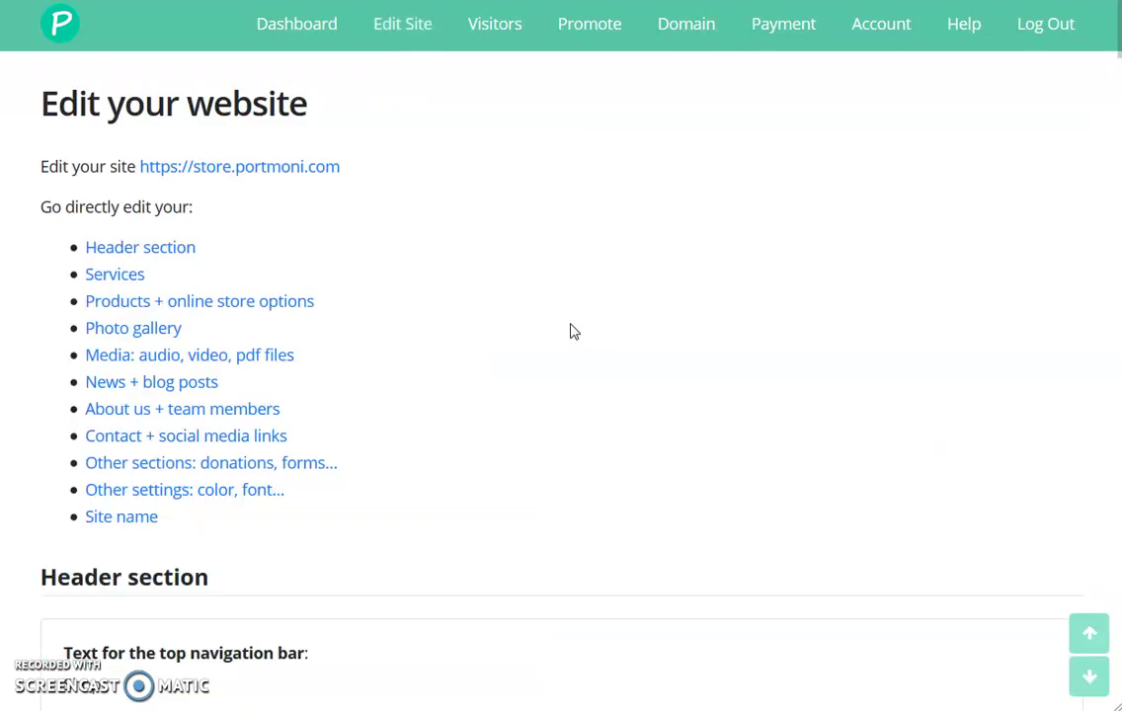
left_click(197, 308)
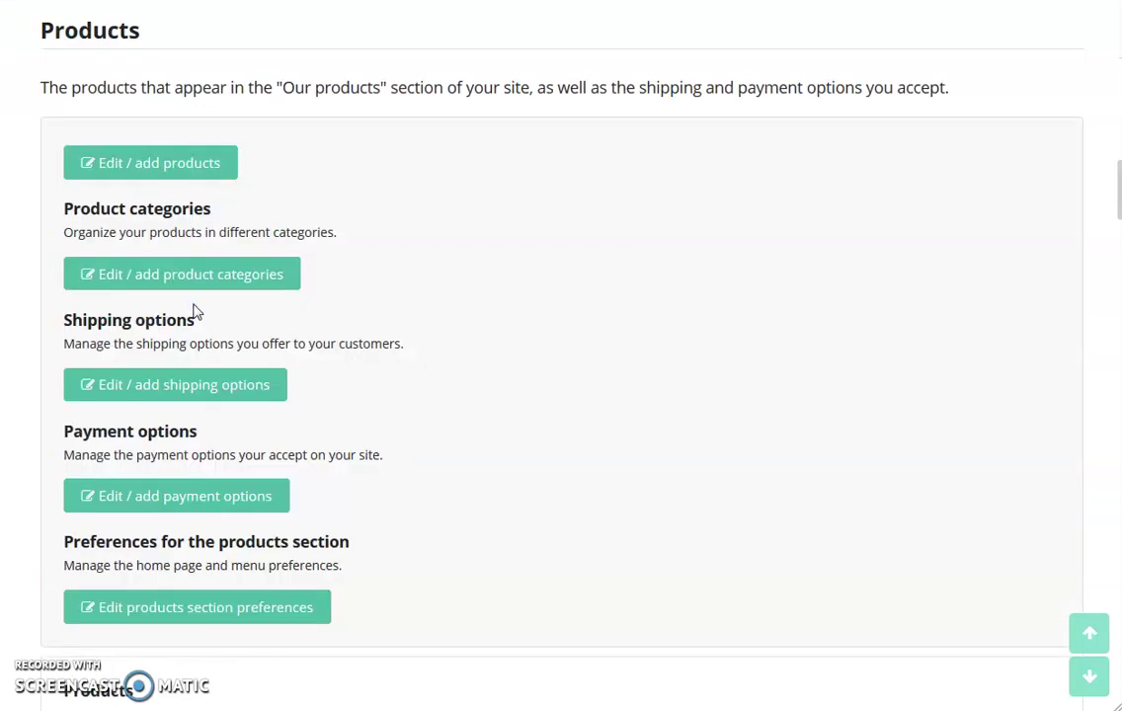
scroll(195, 312, "down", 3)
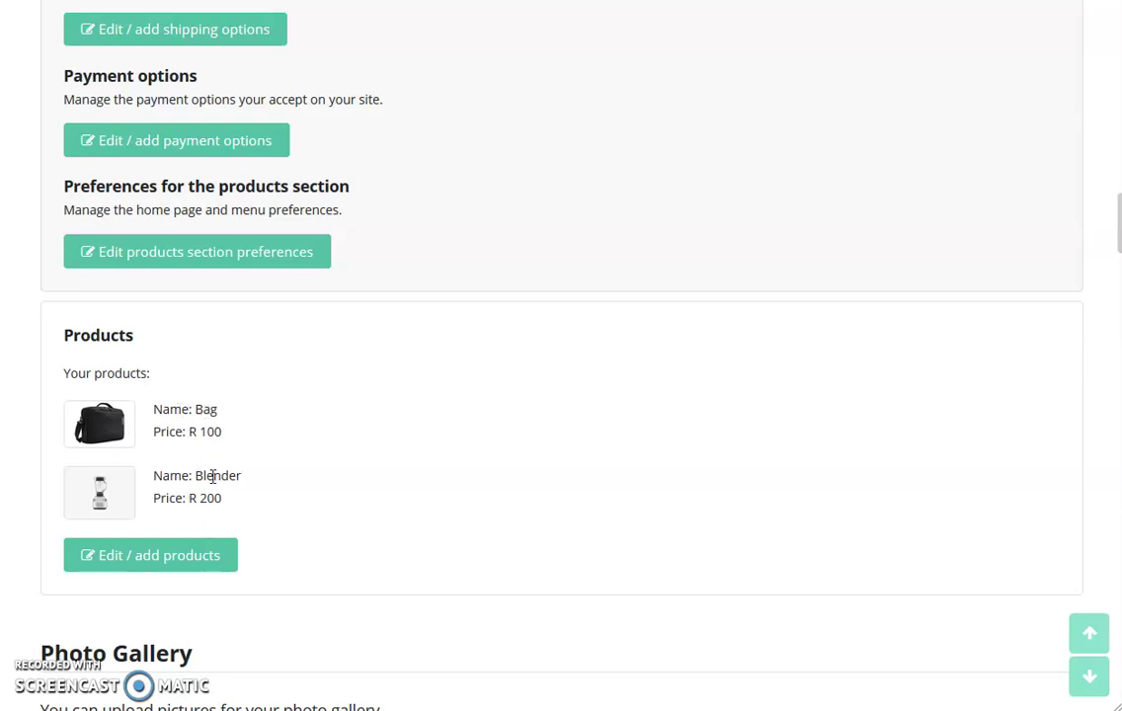
- Open Edit / add products, edit the Bag, and scroll to its Product variants section
left_click(158, 559)
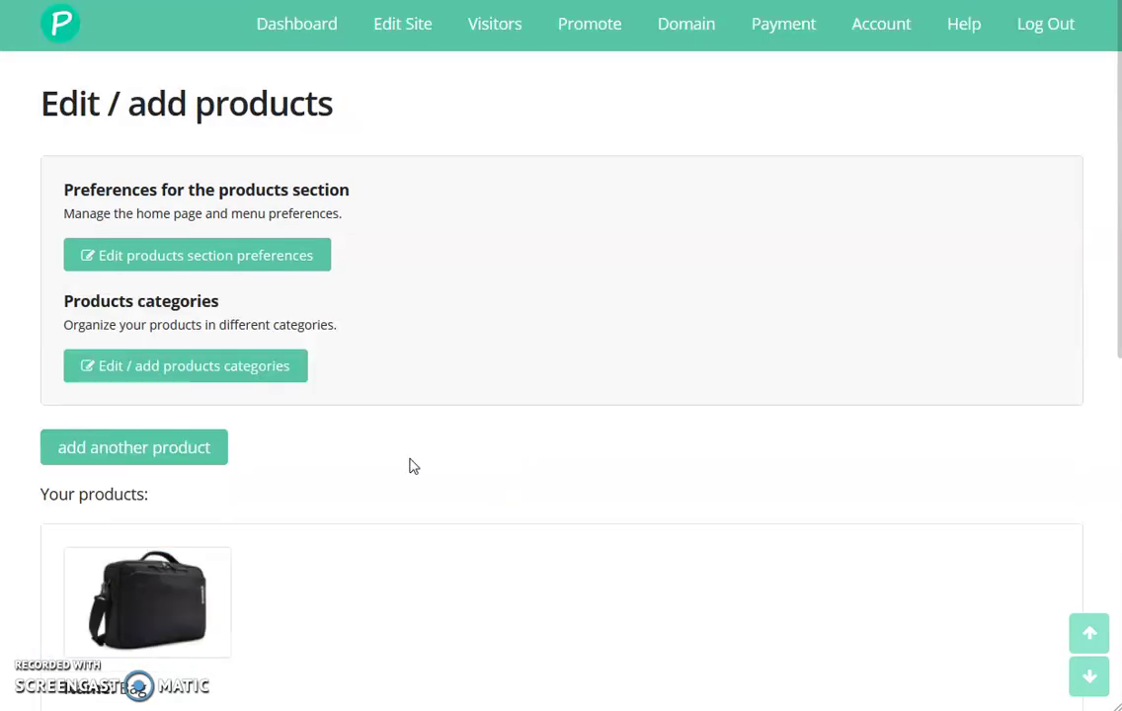
scroll(416, 429, "down", 3)
scroll(416, 429, "down", 1)
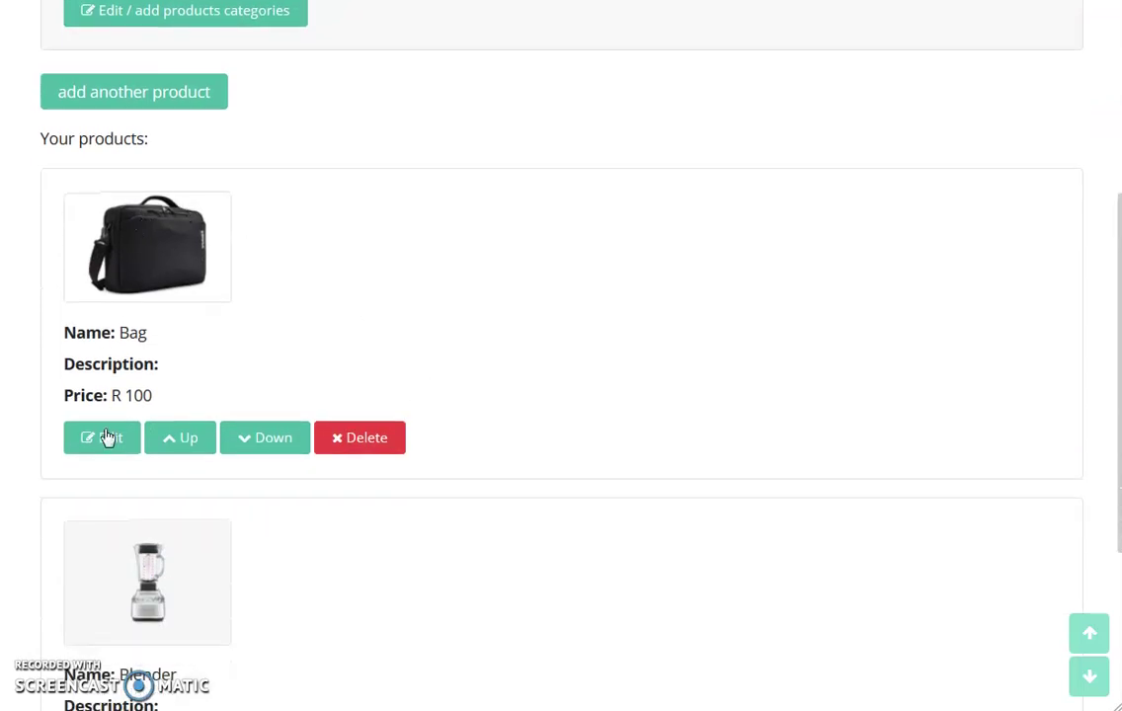
left_click(98, 447)
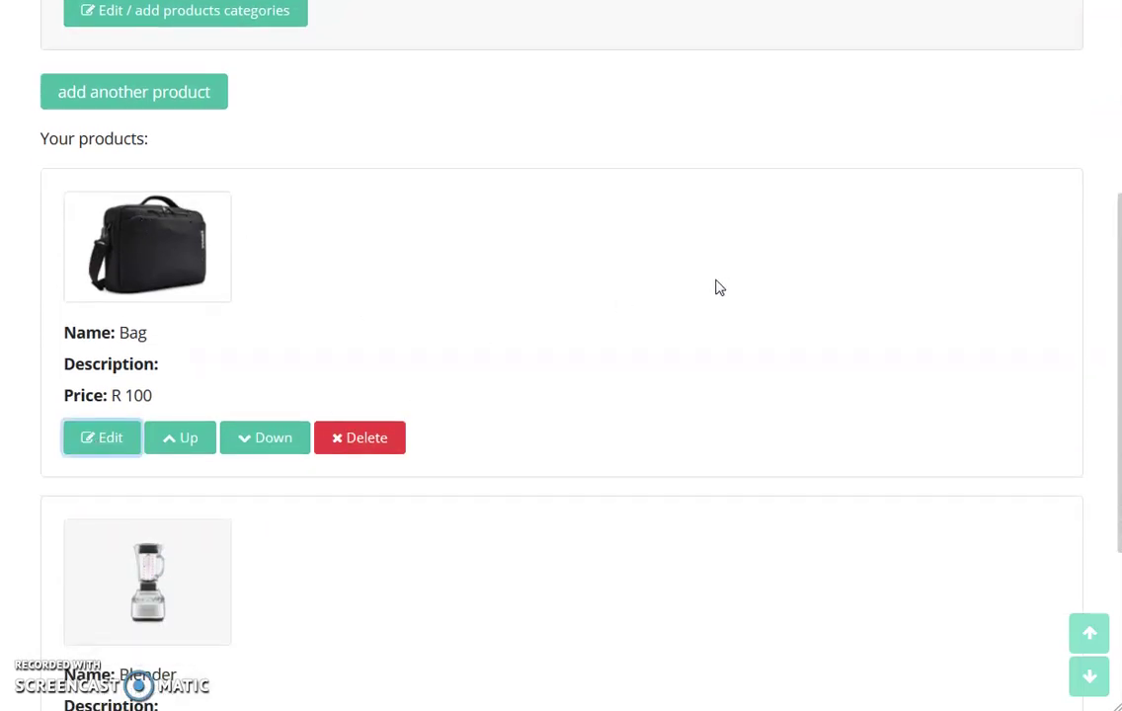
scroll(525, 316, "down", 10)
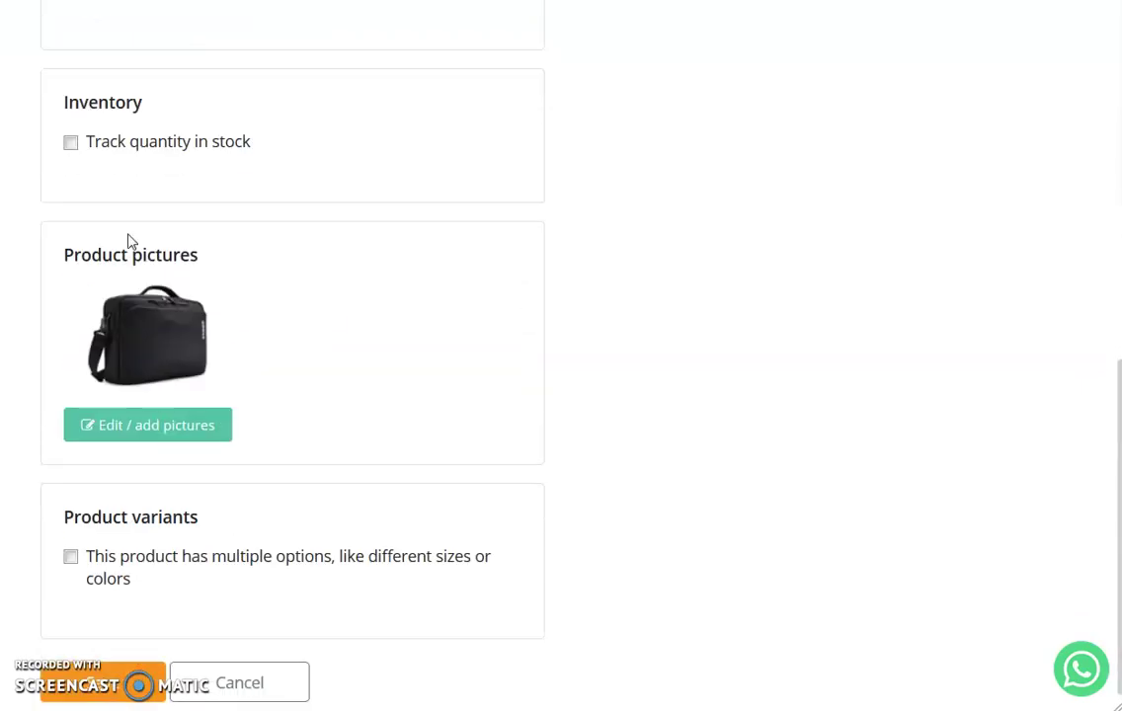
scroll(112, 243, "down", 1)
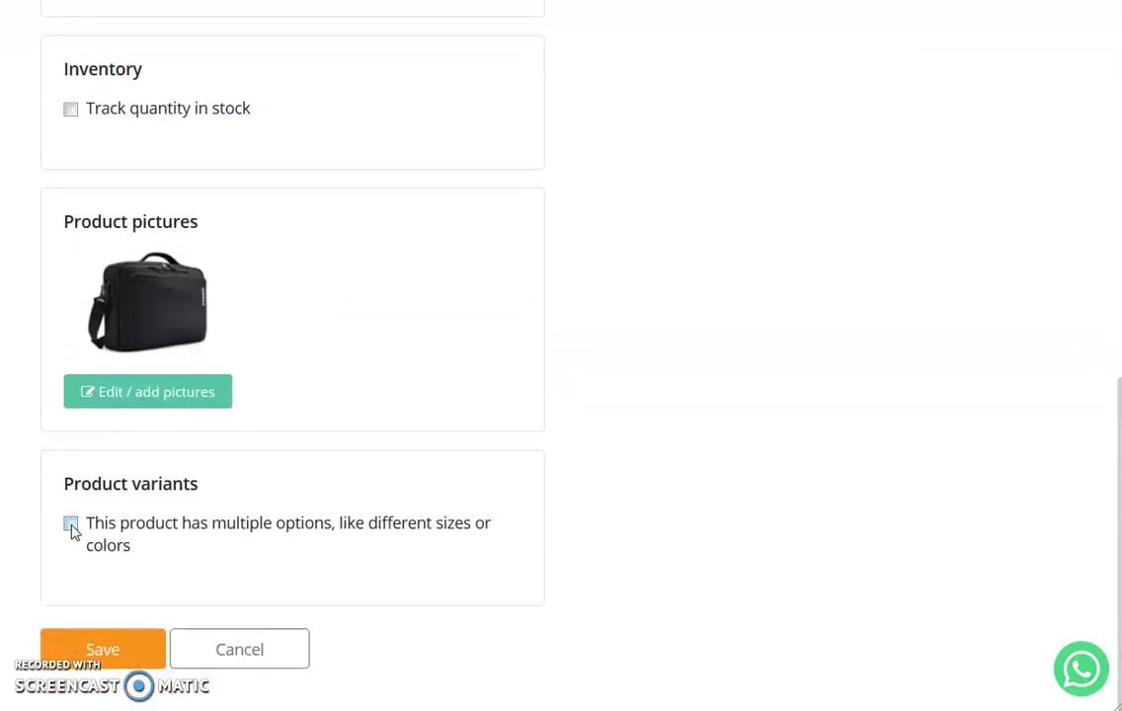
- Turn on 'This product has multiple options' for the Bag and open the empty product options list
left_click(71, 524)
scroll(95, 481, "down", 2)
scroll(297, 375, "down", 2)
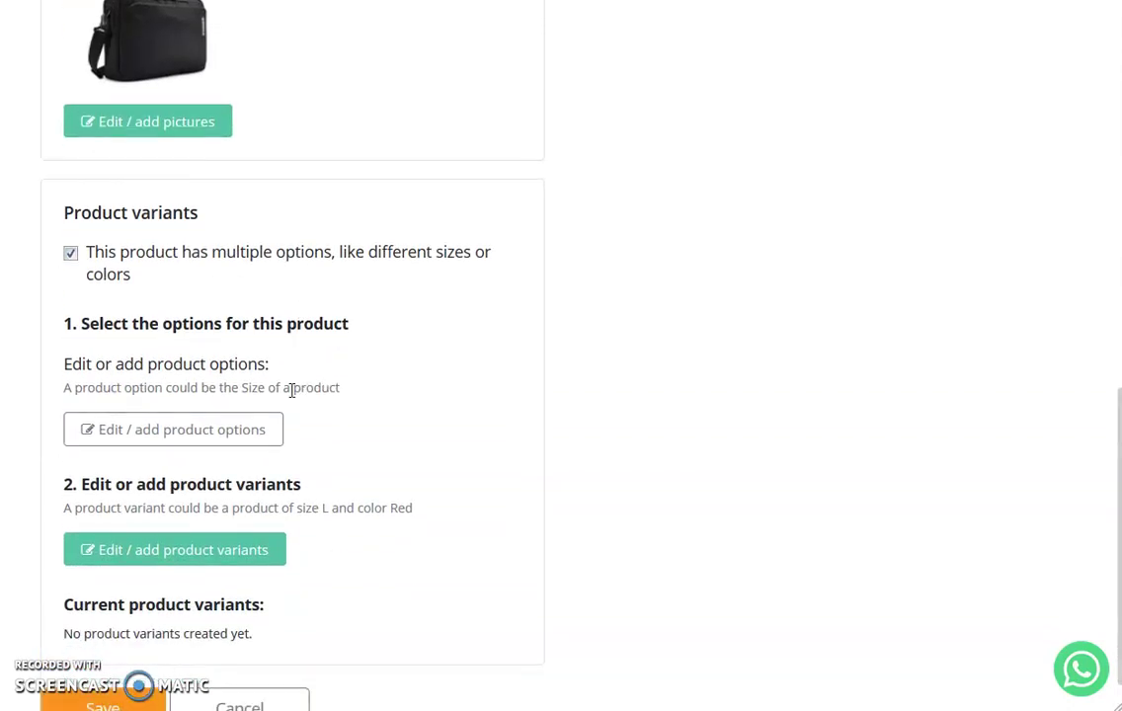
left_click(168, 435)
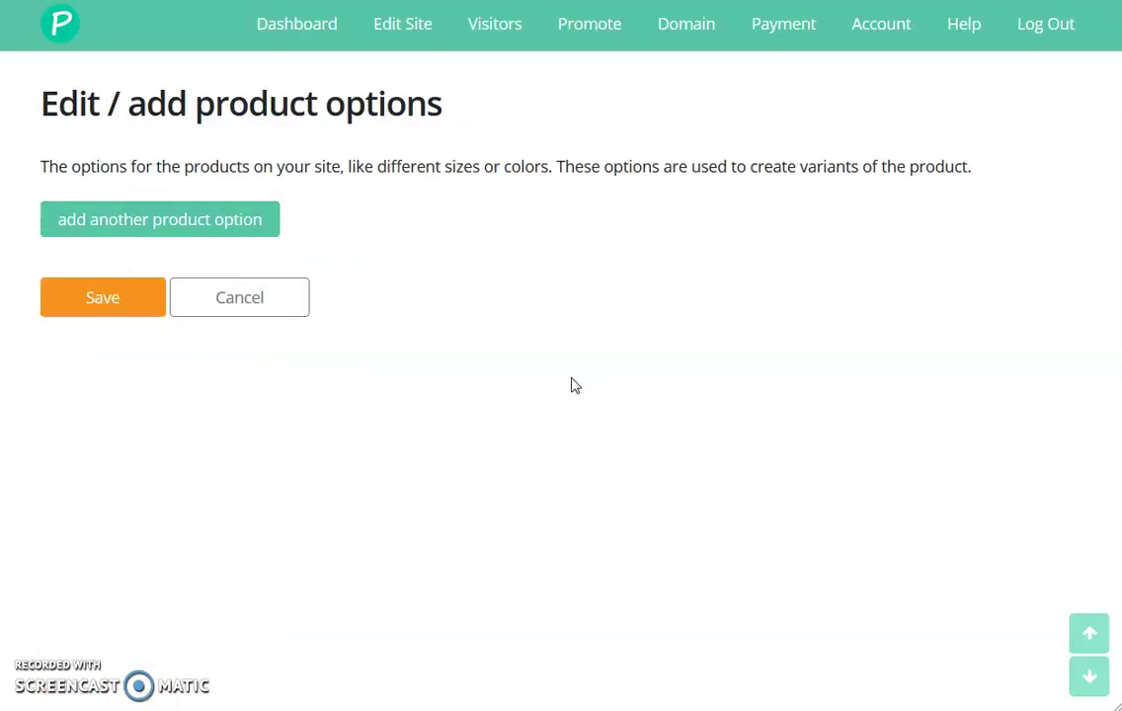
- Add a product option labelled Color with choices Black, Grey and Red, and save it
left_click(180, 226)
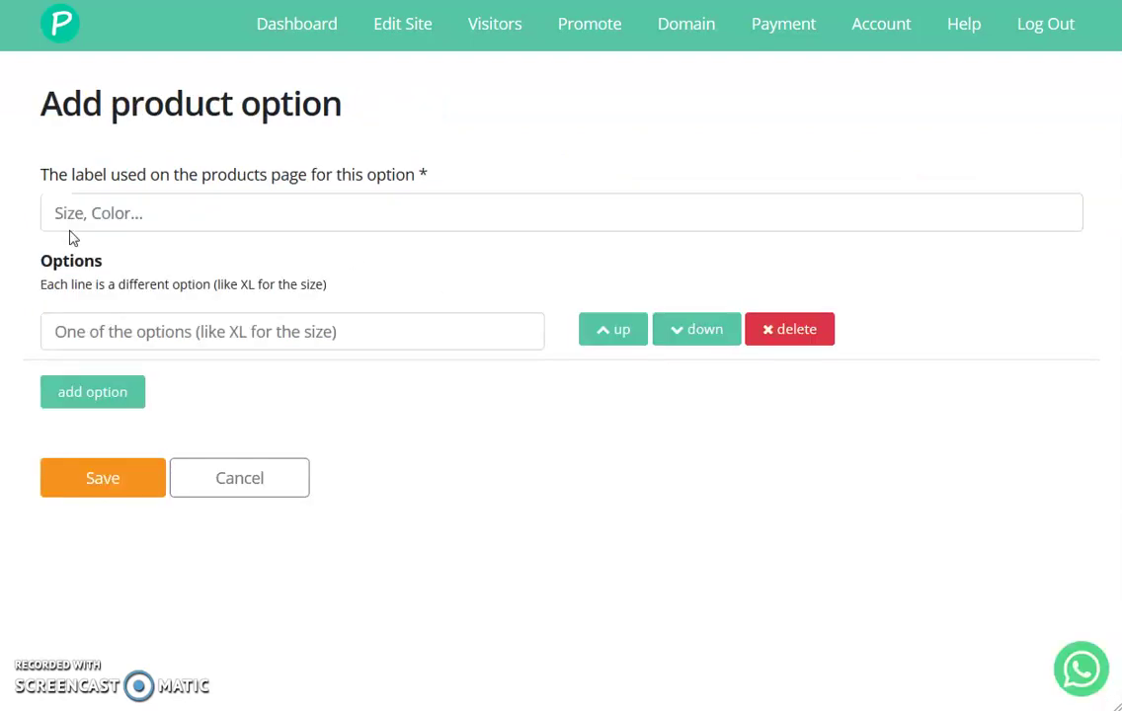
left_click(80, 211)
type("Color")
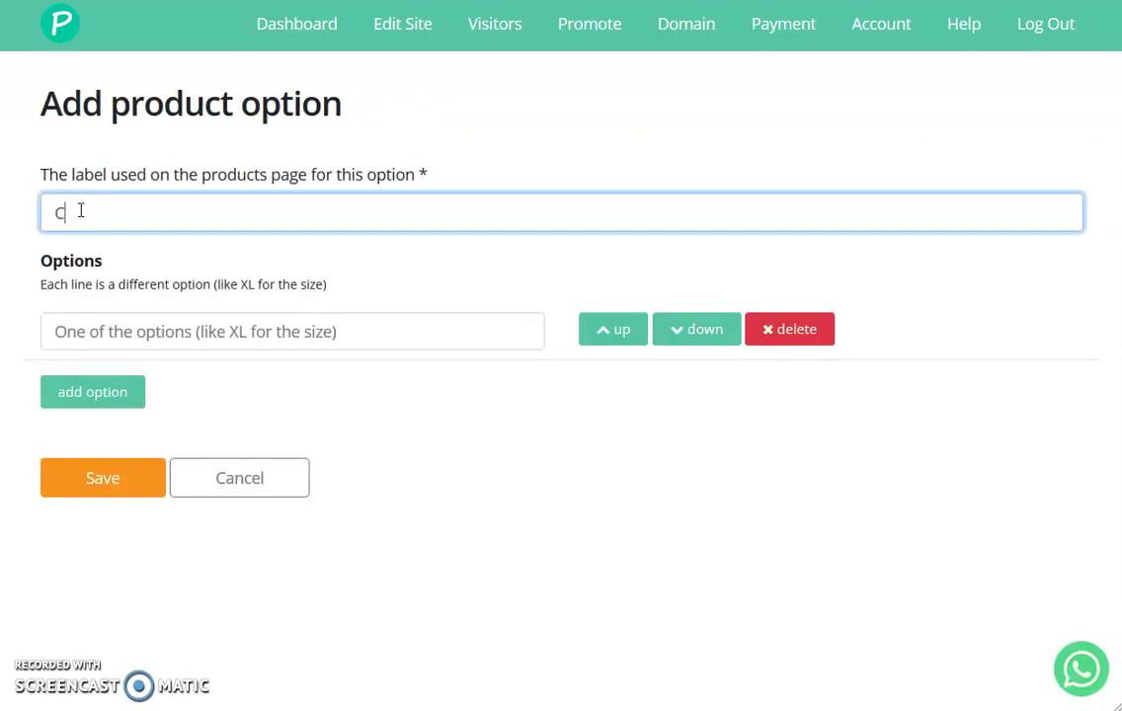
left_click(150, 336)
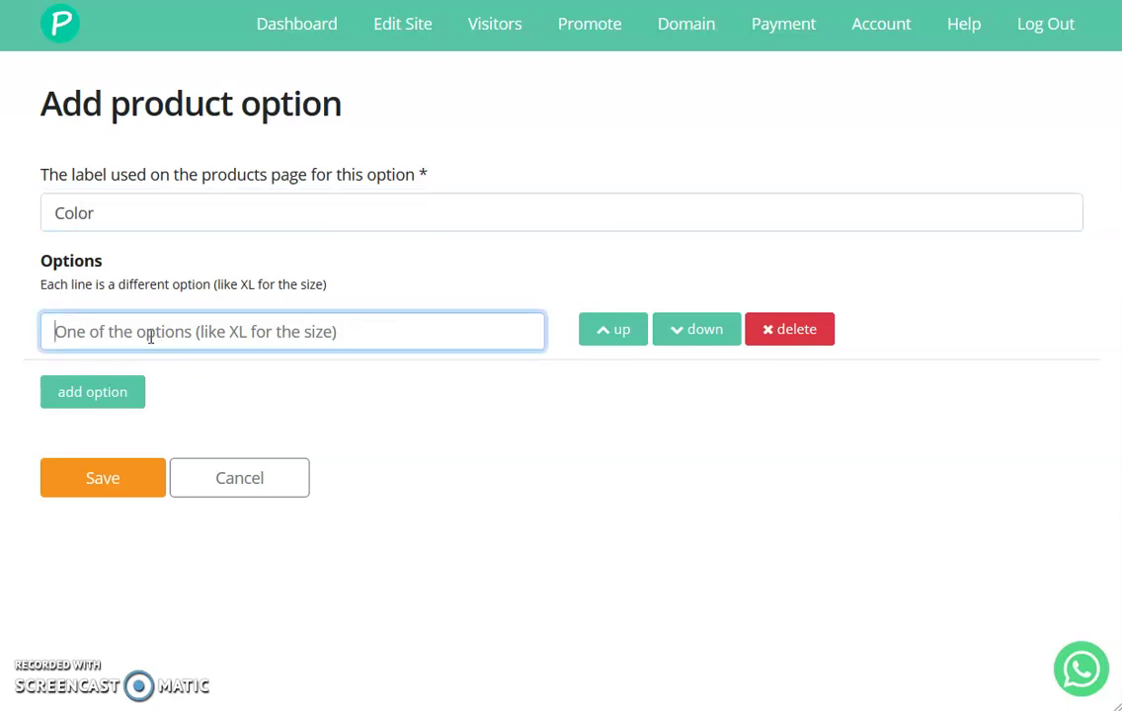
type("Black")
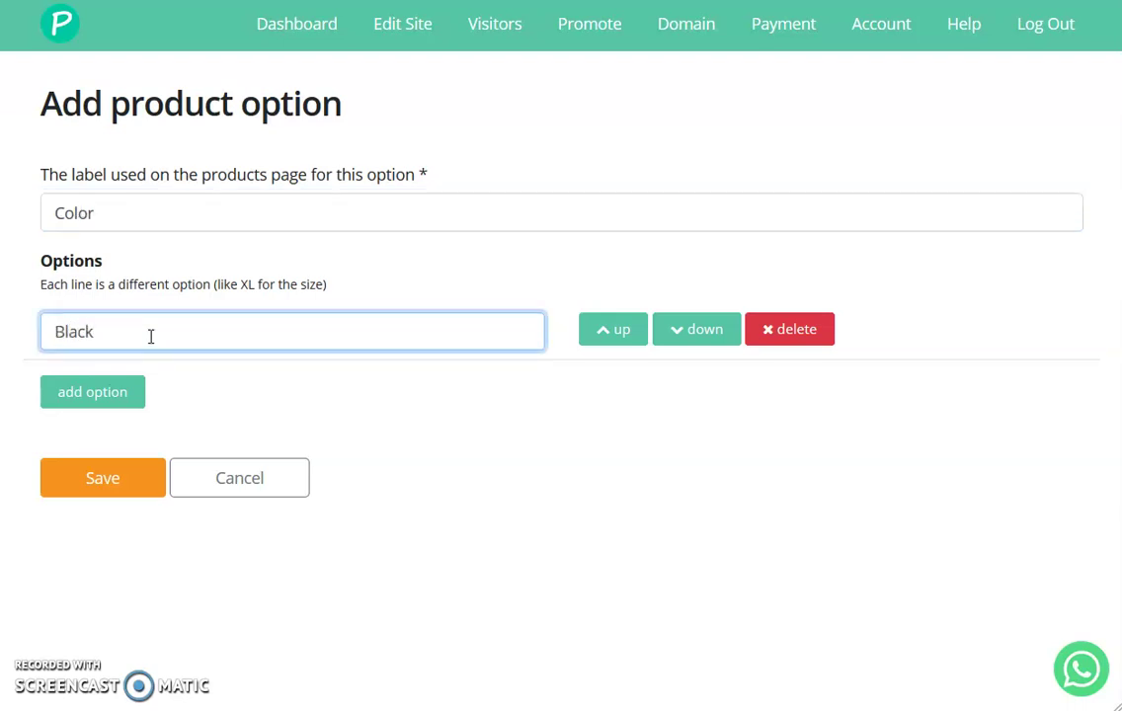
left_click(99, 392)
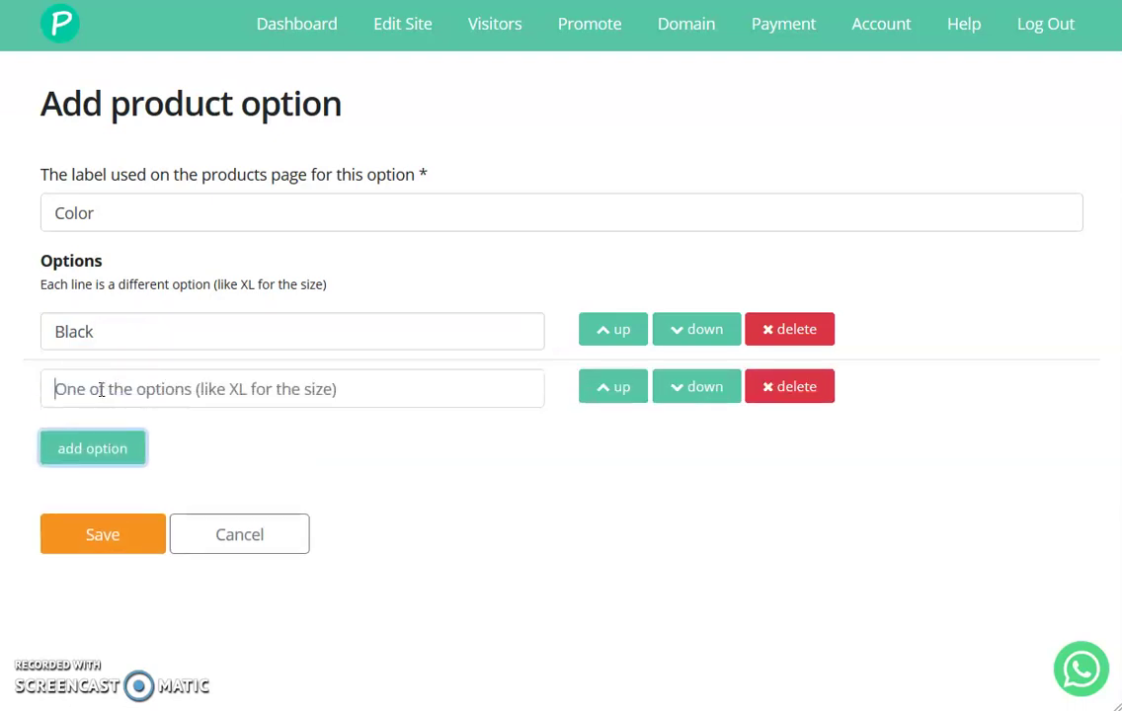
type("Grey")
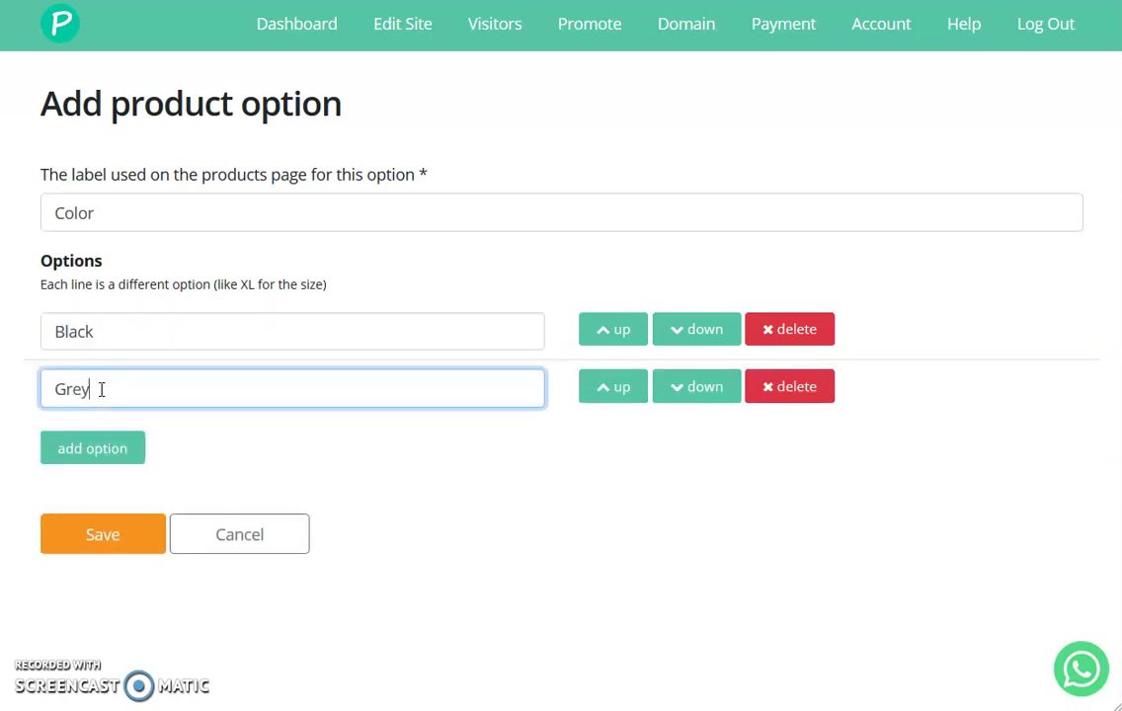
left_click(79, 457)
left_click(112, 447)
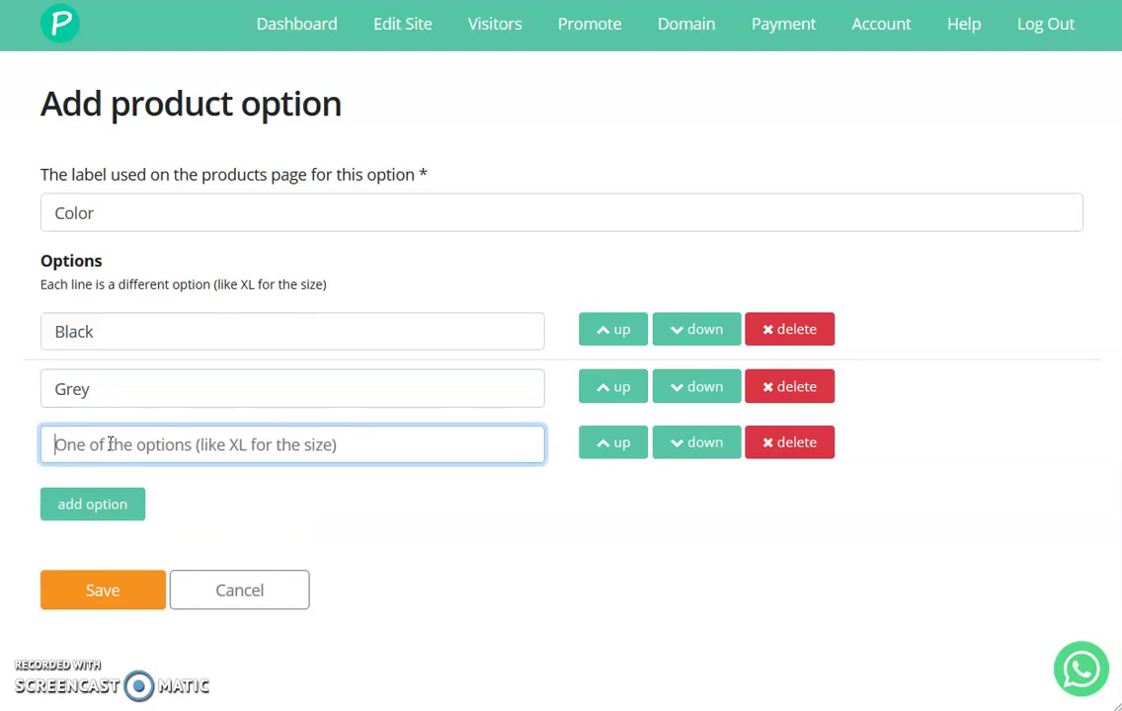
type("Red")
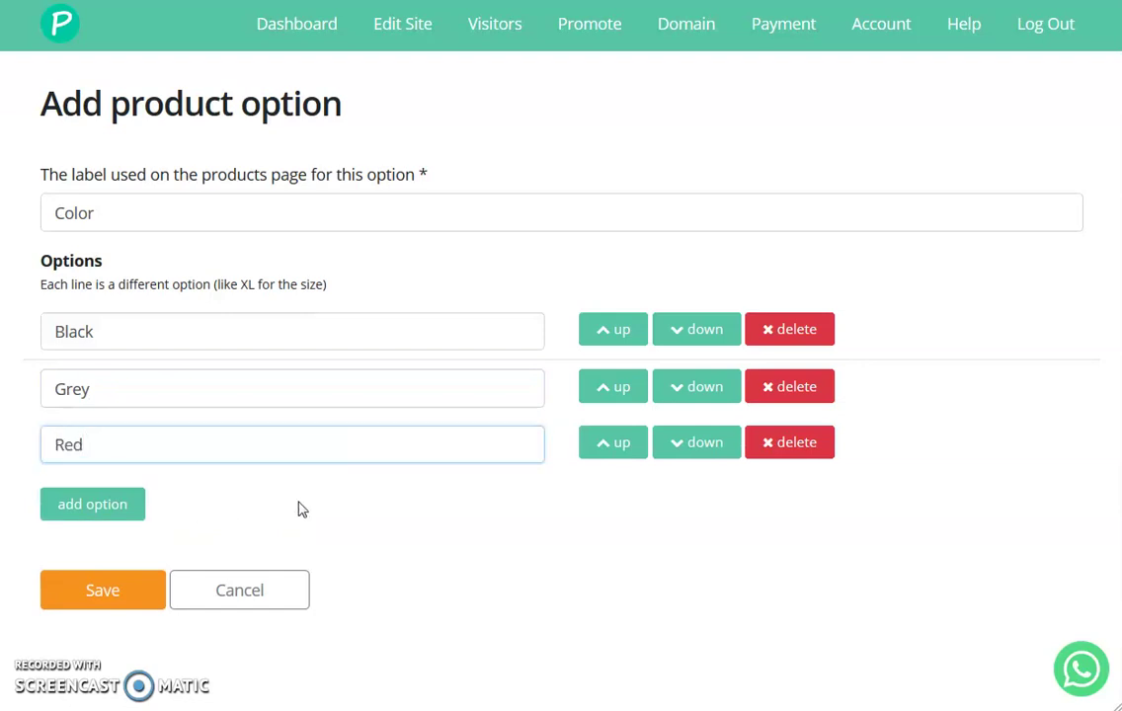
left_click(100, 593)
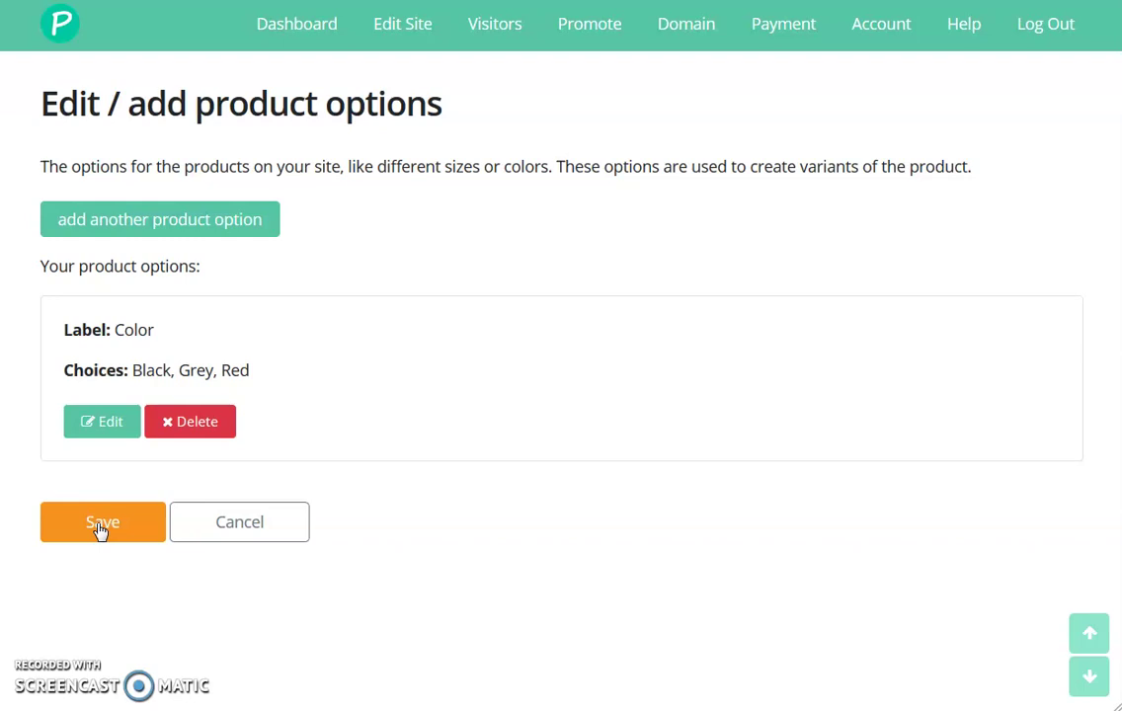
- Back on the Bag's edit form, select Color as its first product option
left_click(100, 530)
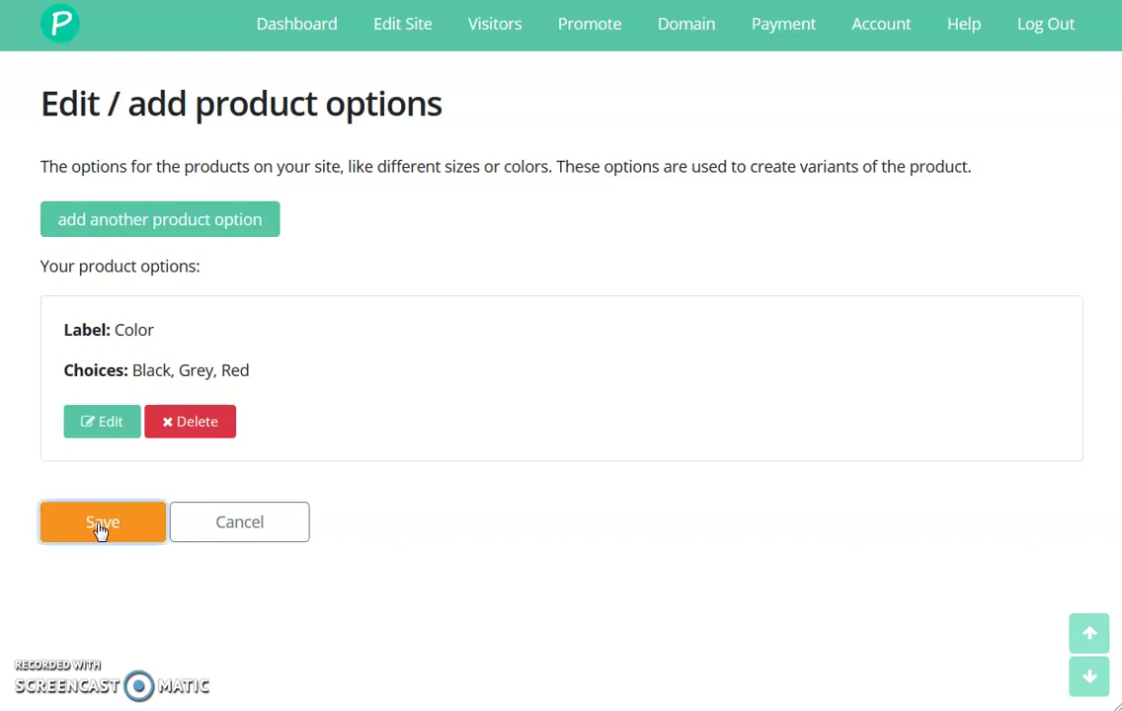
scroll(621, 378, "down", 10)
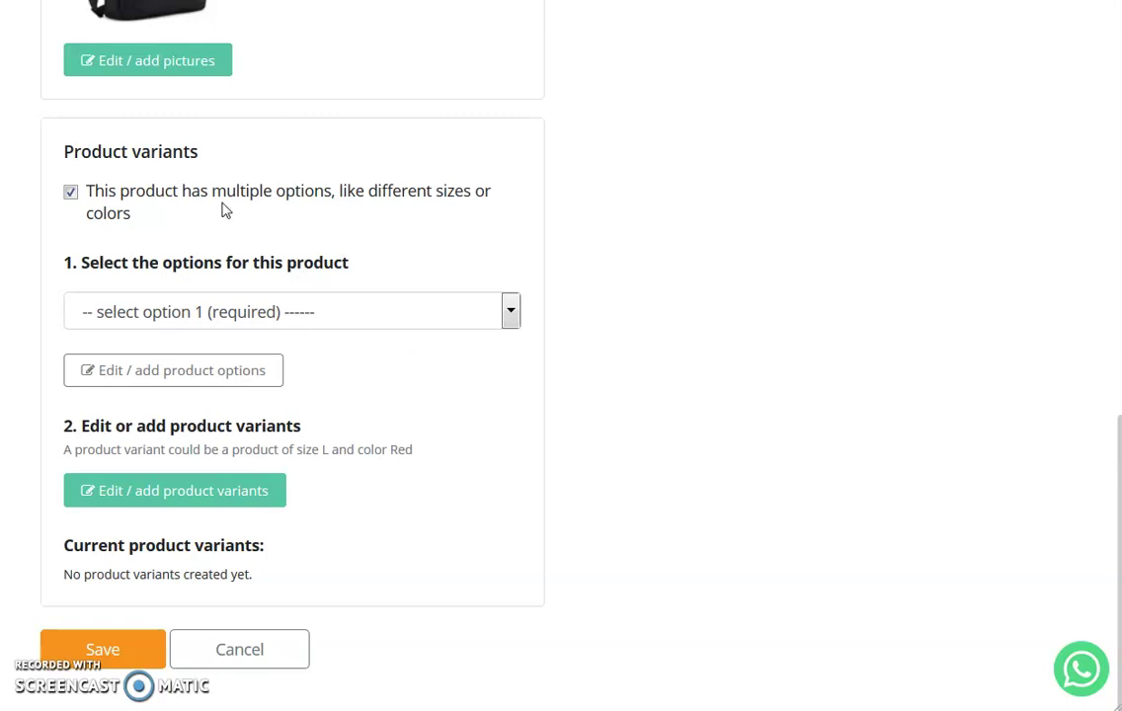
left_click(139, 317)
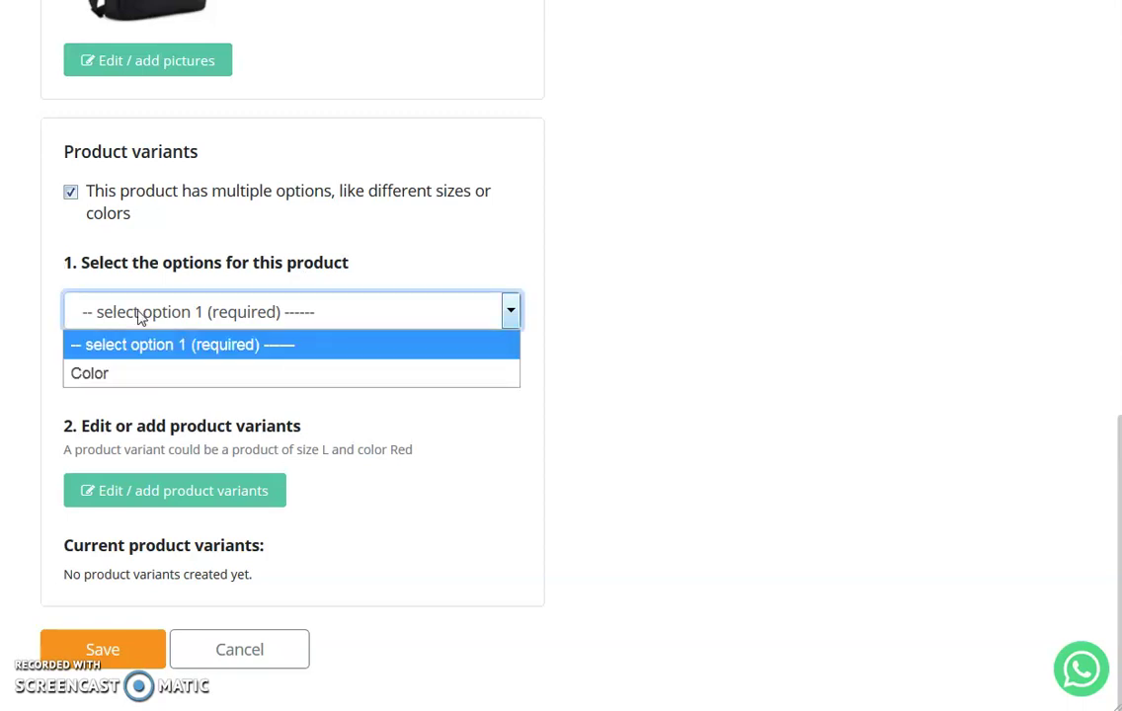
left_click(135, 375)
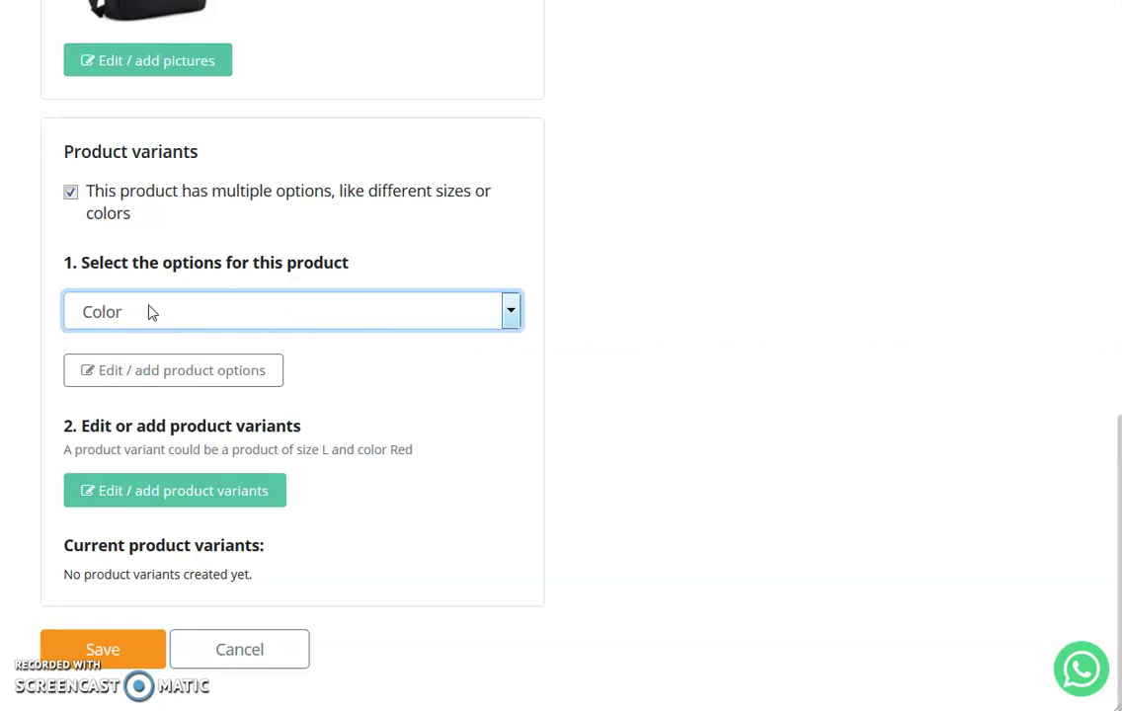
left_click(593, 321)
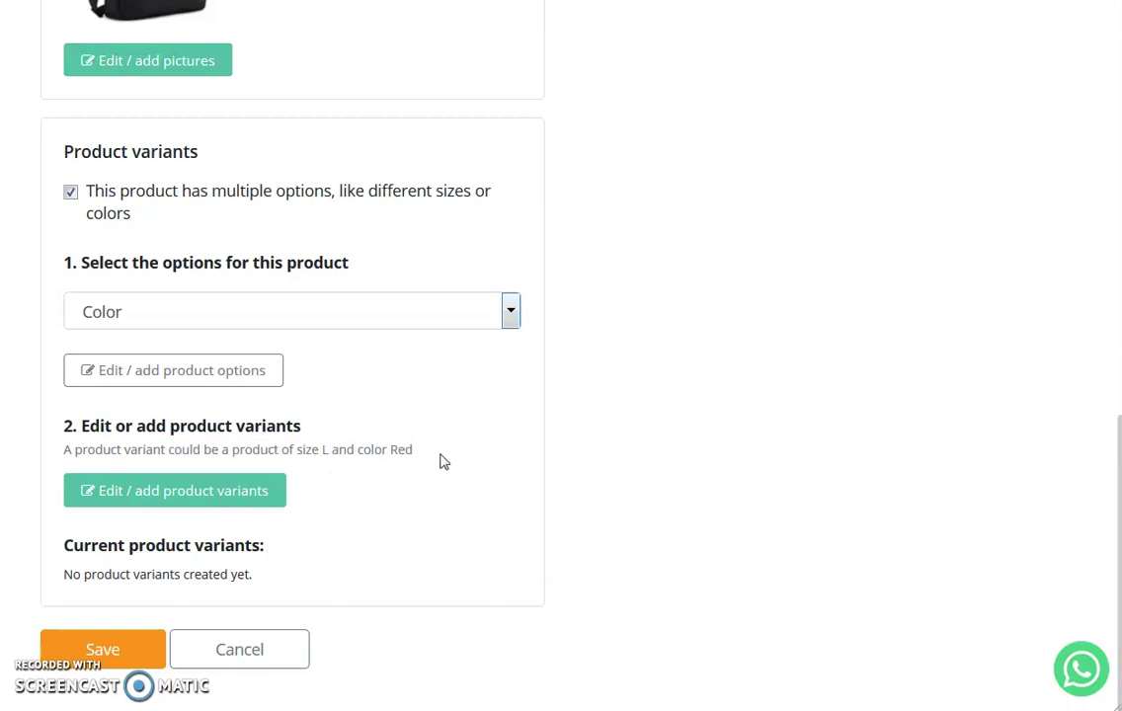
- Create three Bag variants set to Black, Grey and Red, and save them
left_click(169, 499)
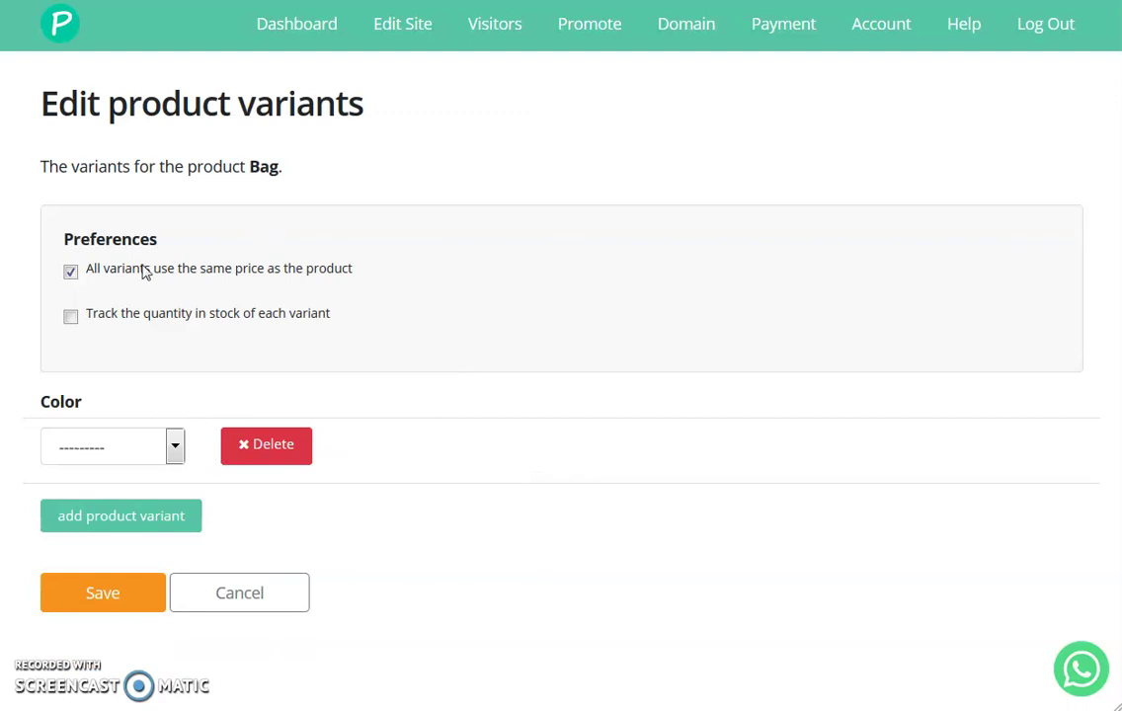
left_click(134, 456)
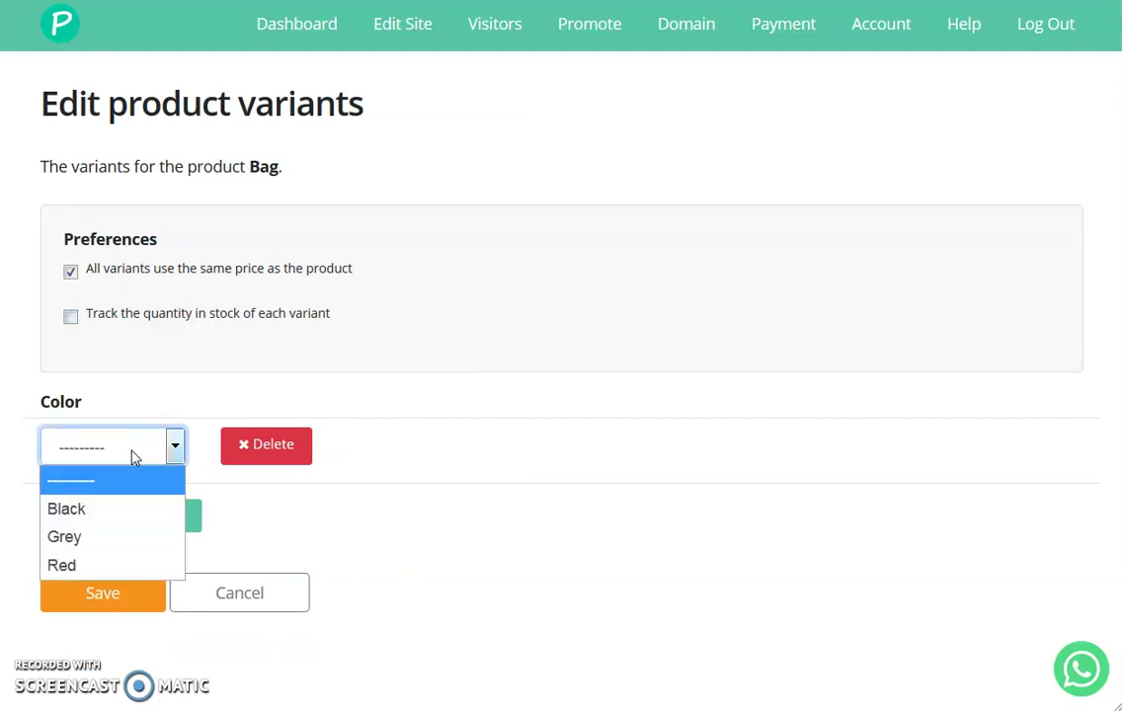
left_click(93, 519)
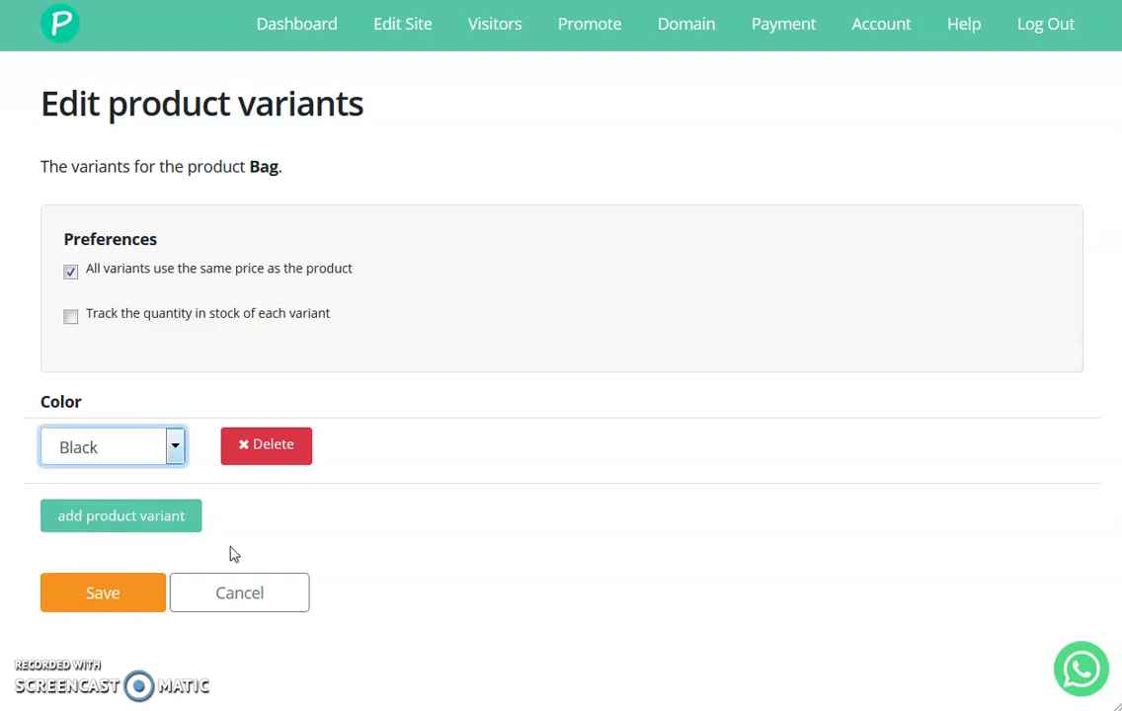
left_click(115, 527)
left_click(111, 521)
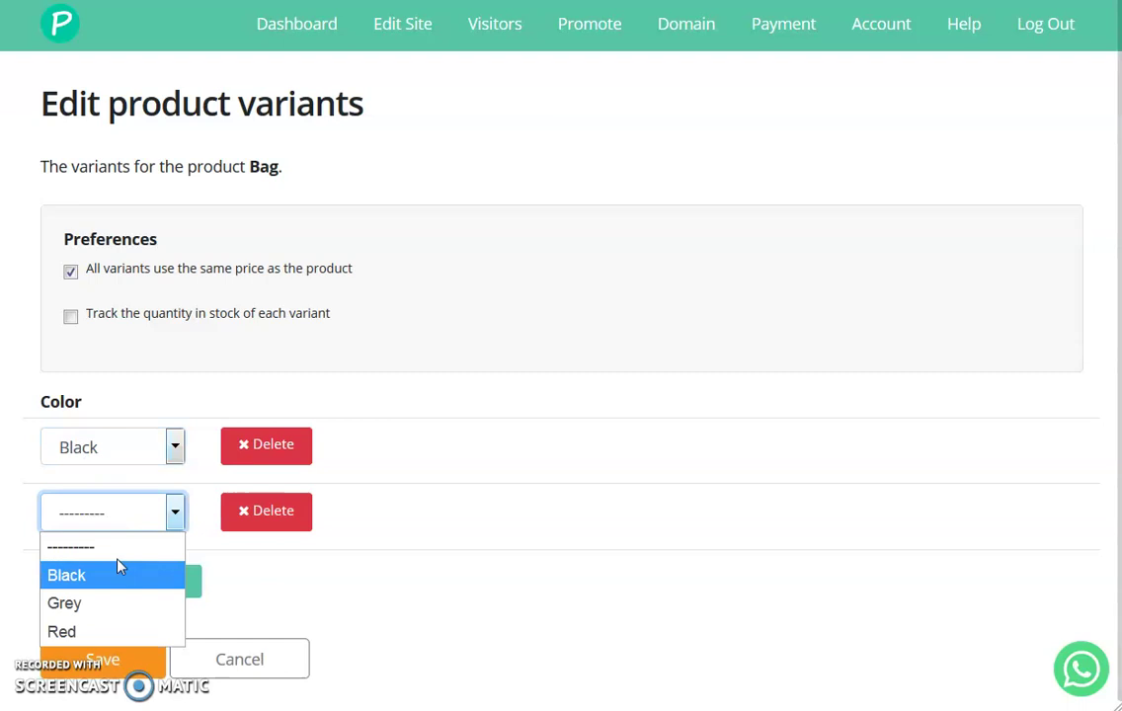
left_click(109, 605)
left_click(116, 588)
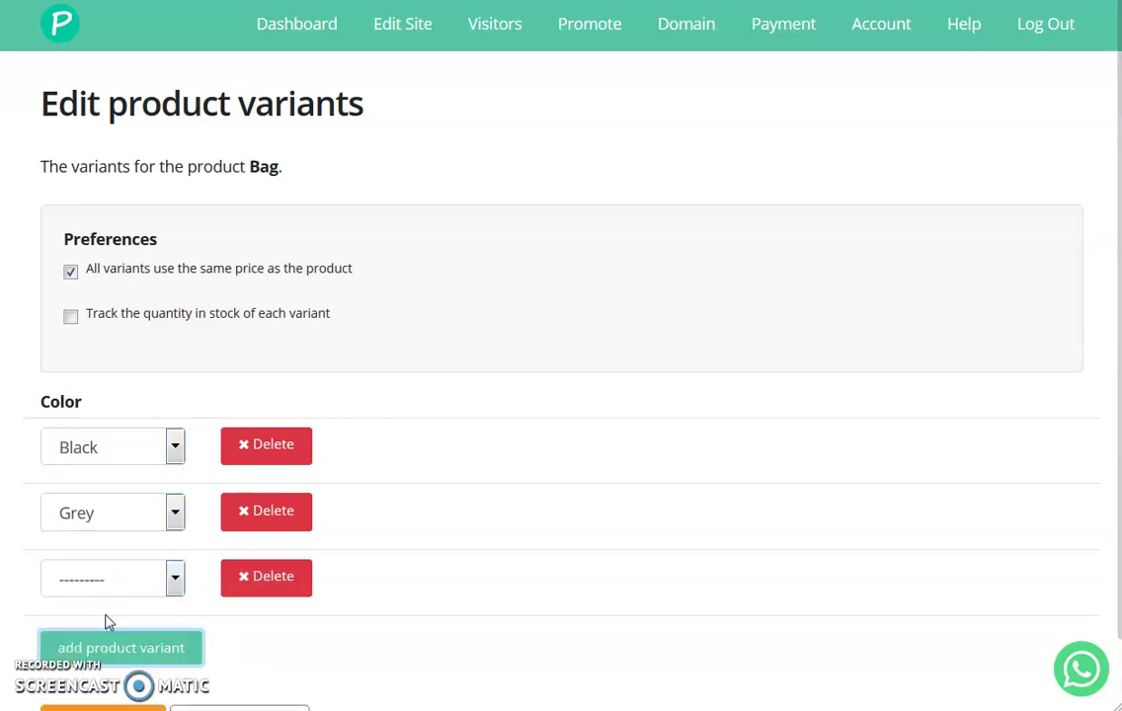
left_click(109, 578)
left_click(105, 696)
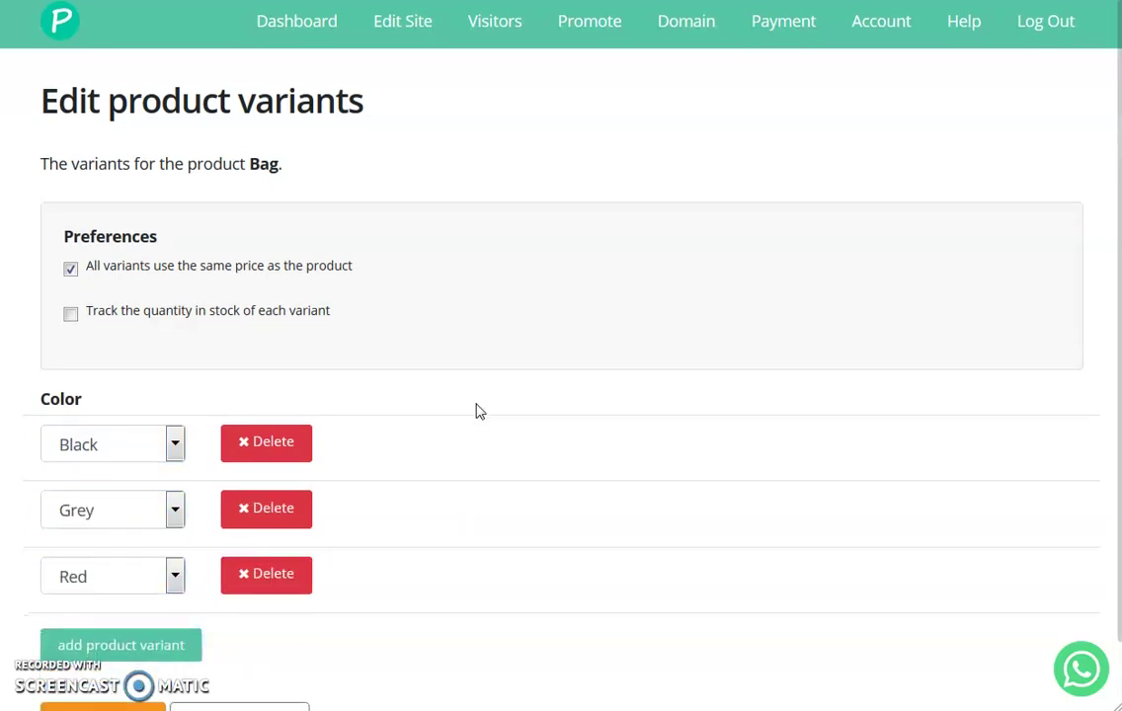
scroll(477, 411, "down", 1)
left_click(109, 652)
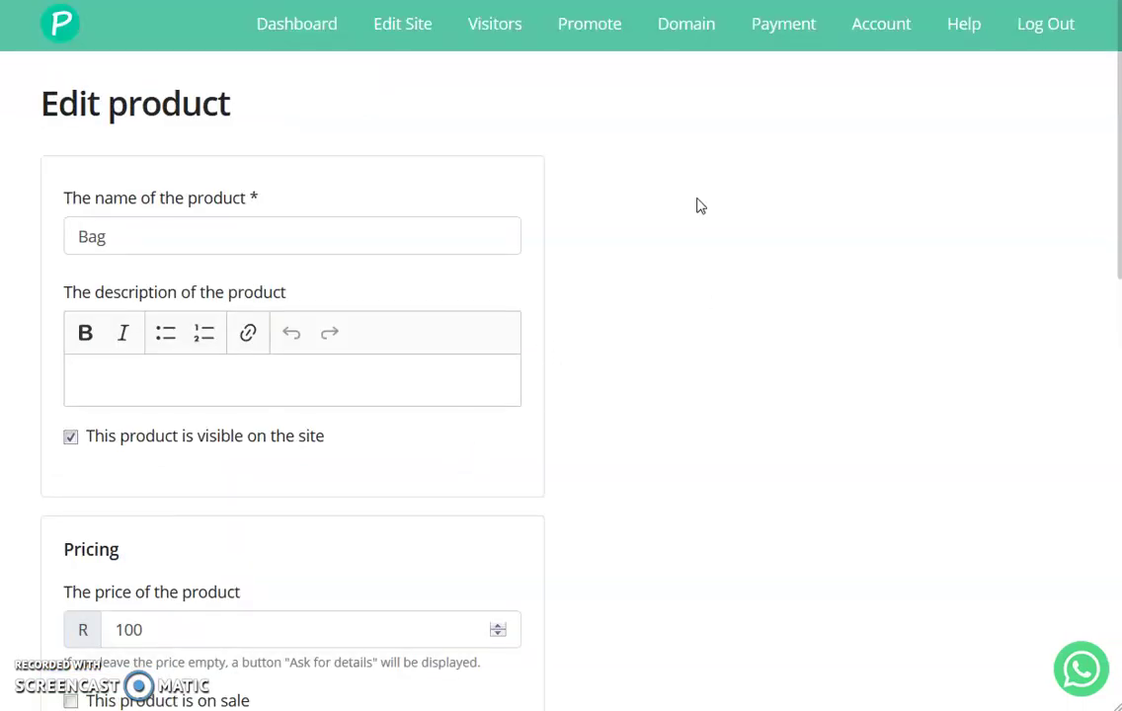
- Save the Bag product with its Black, Grey and Red variants
scroll(678, 432, "down", 6)
scroll(281, 460, "down", 4)
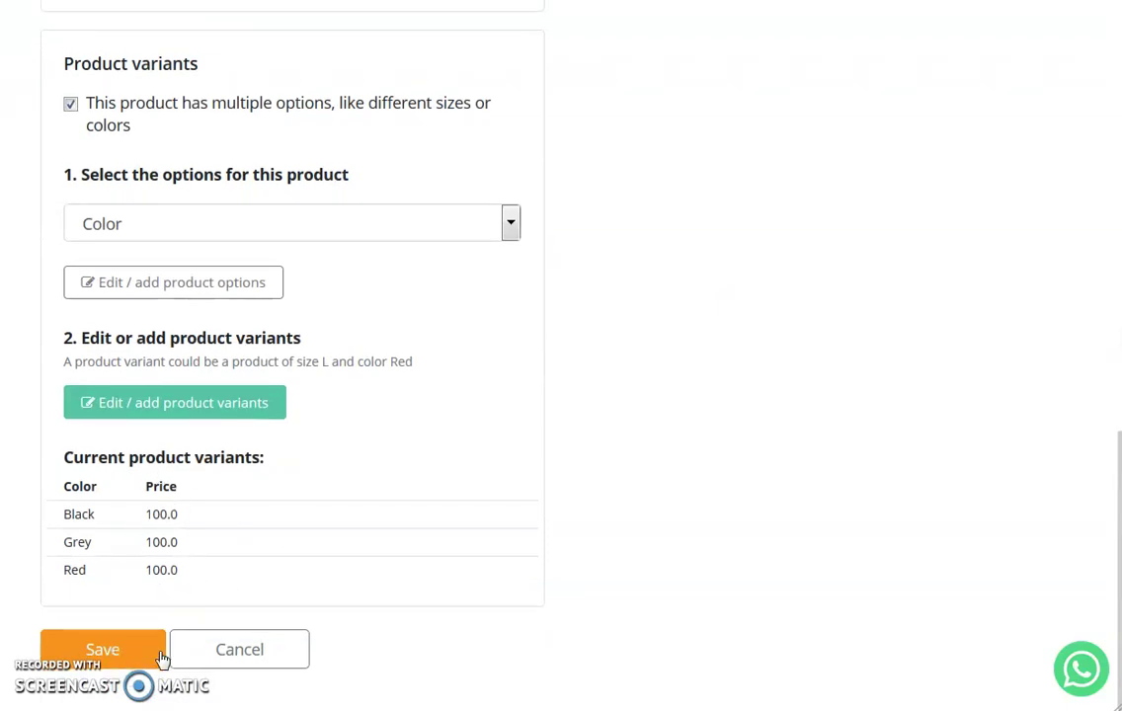
left_click(109, 652)
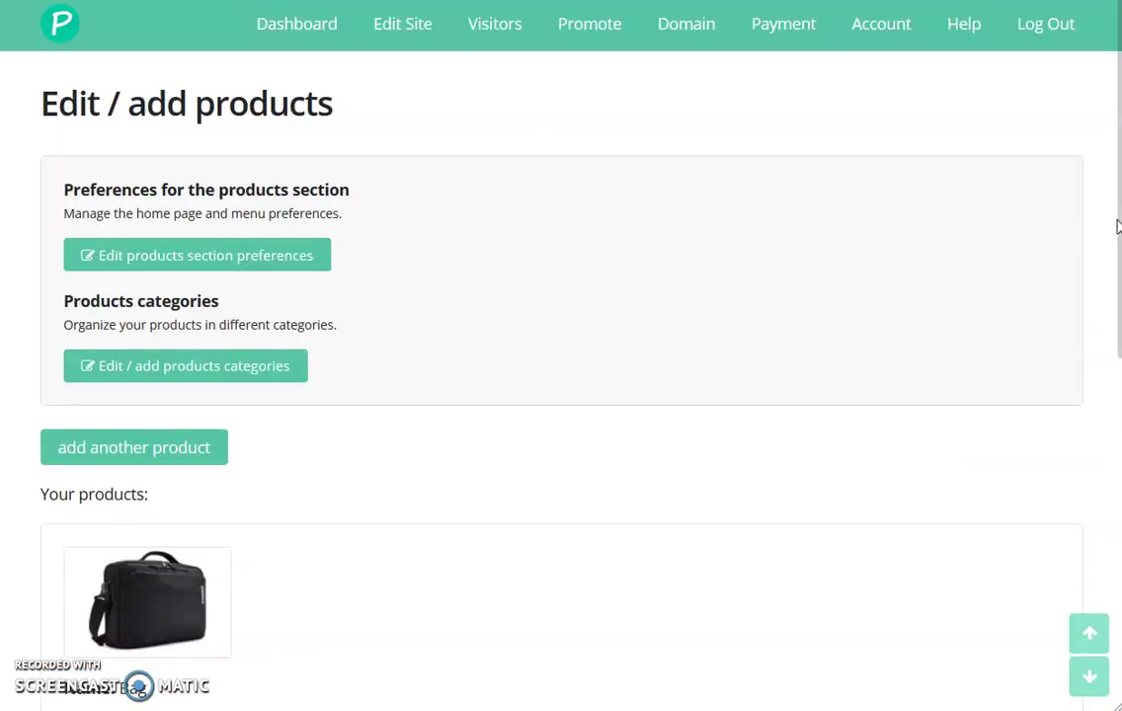
- Preview the shop and confirm the Bag offers Black, Grey and Red colour choices
left_click(314, 43)
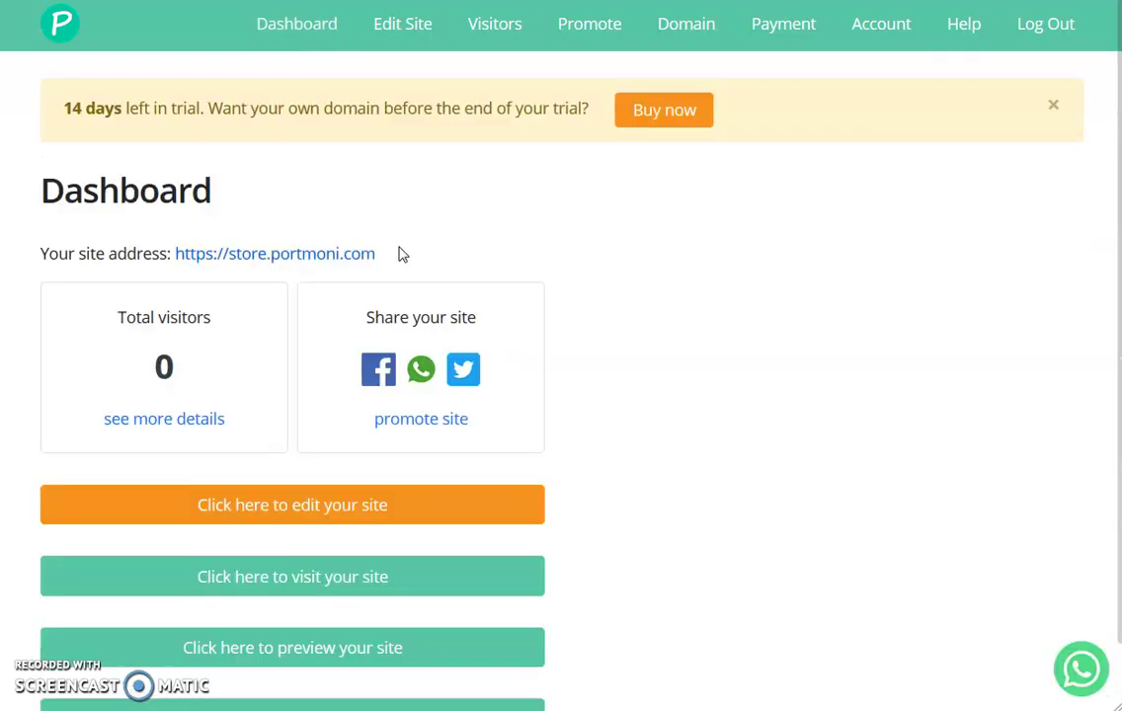
left_click(323, 660)
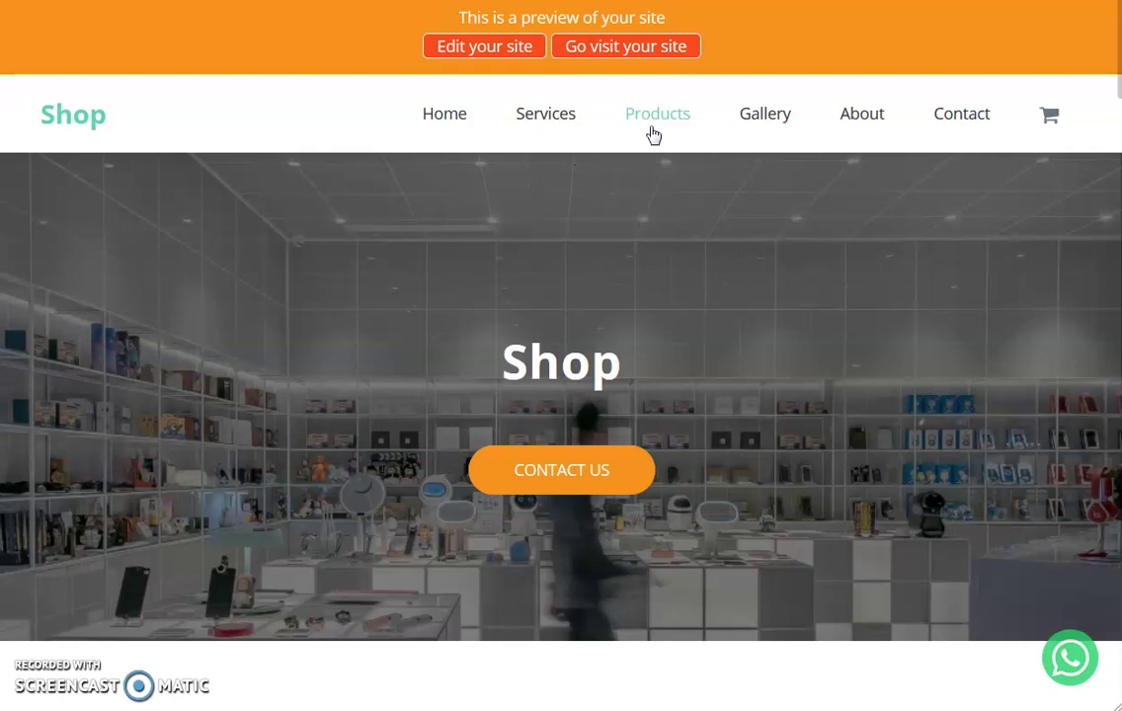
left_click(655, 120)
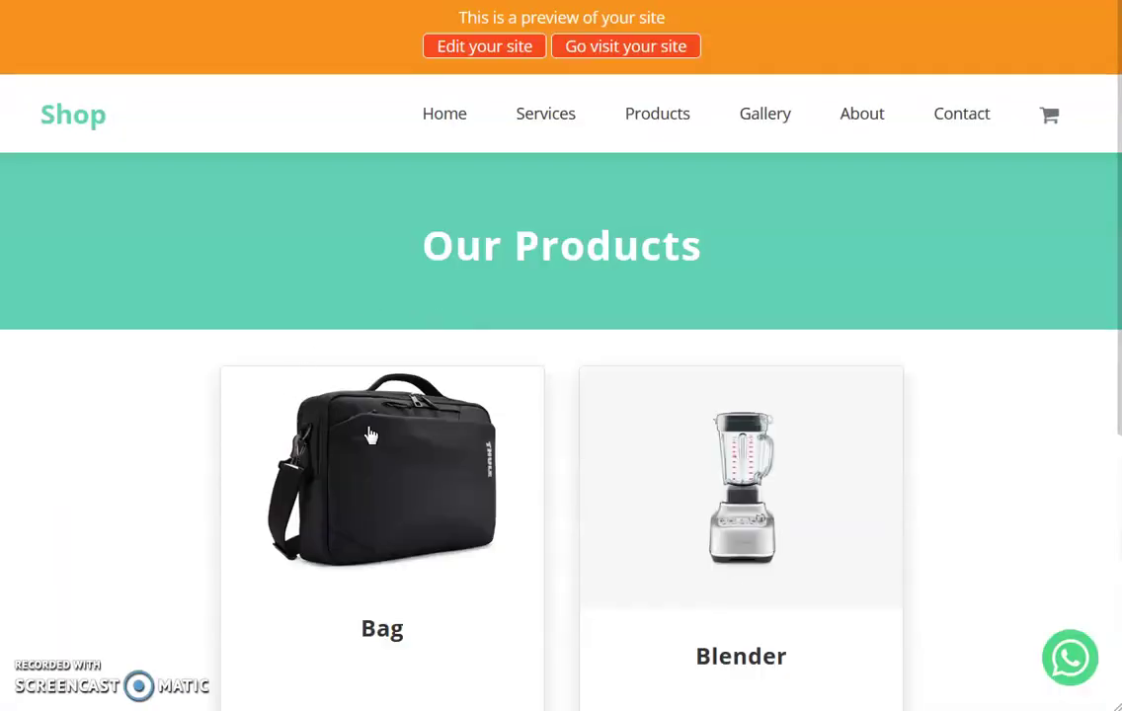
scroll(415, 406, "down", 3)
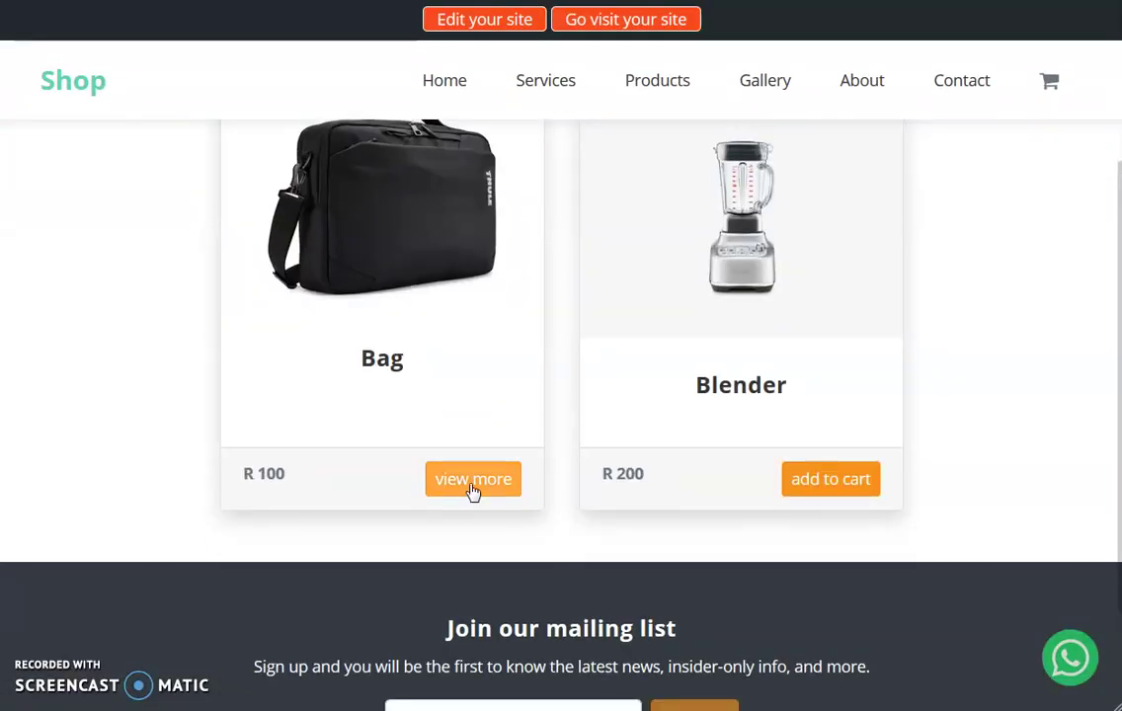
left_click(471, 490)
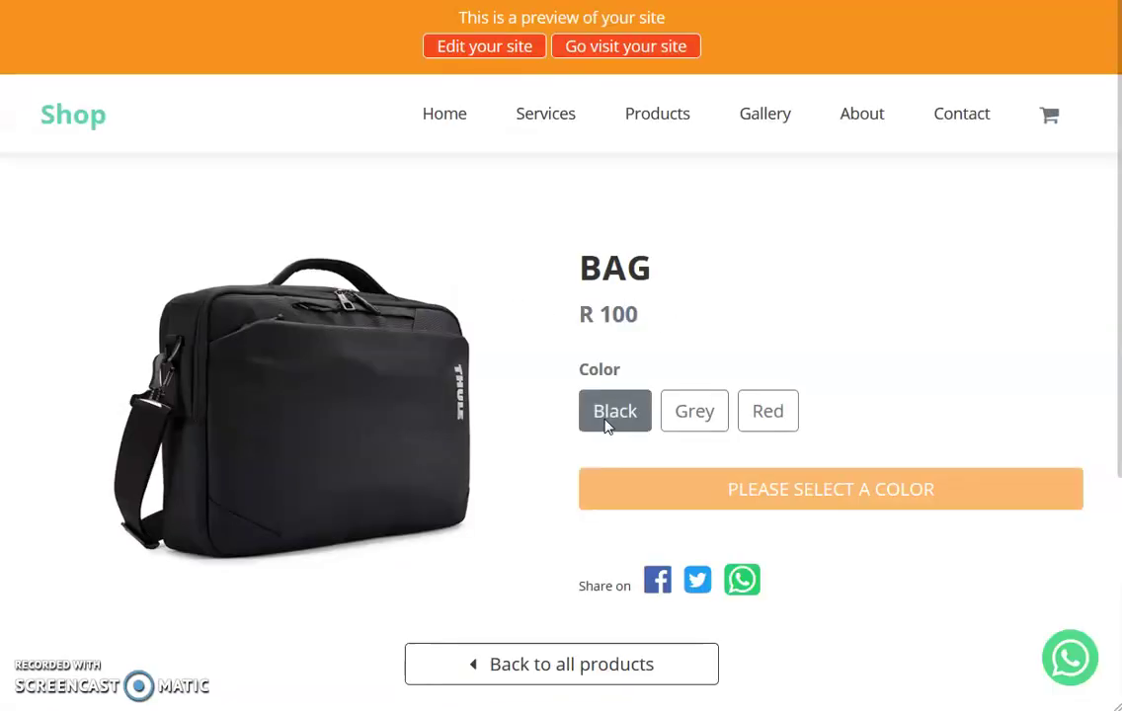
left_click(609, 423)
left_click(713, 417)
left_click(764, 417)
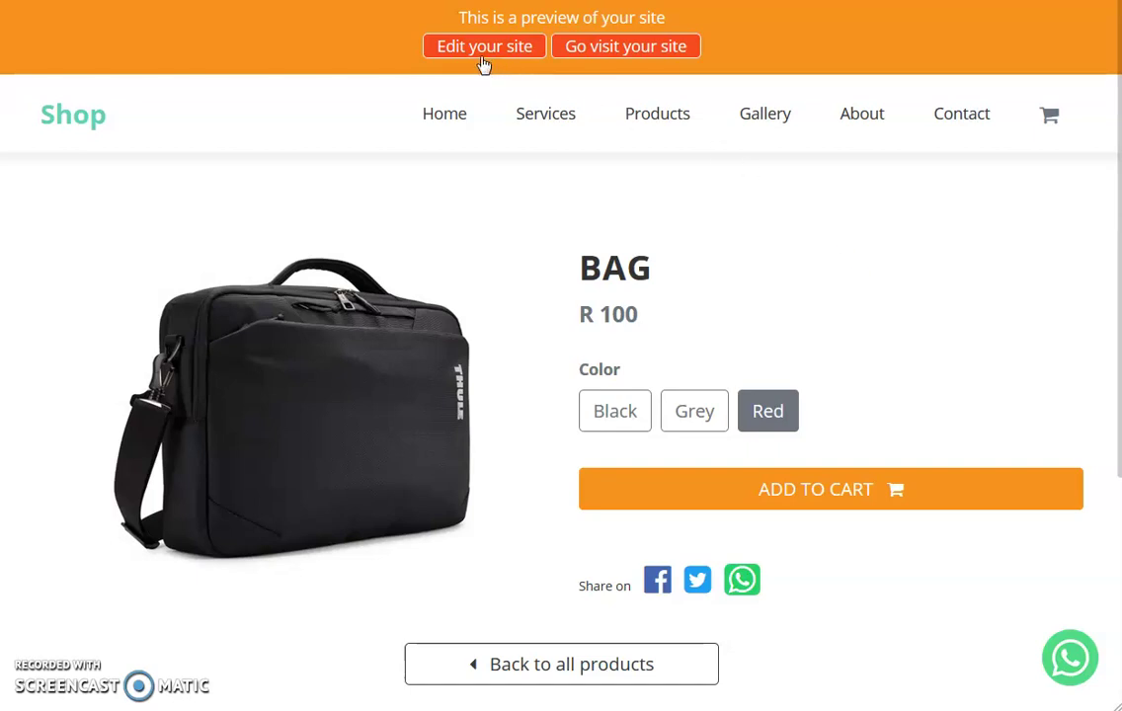
- View the Blender's product page in the preview, then return to editing the site
left_click(631, 119)
left_click(812, 479)
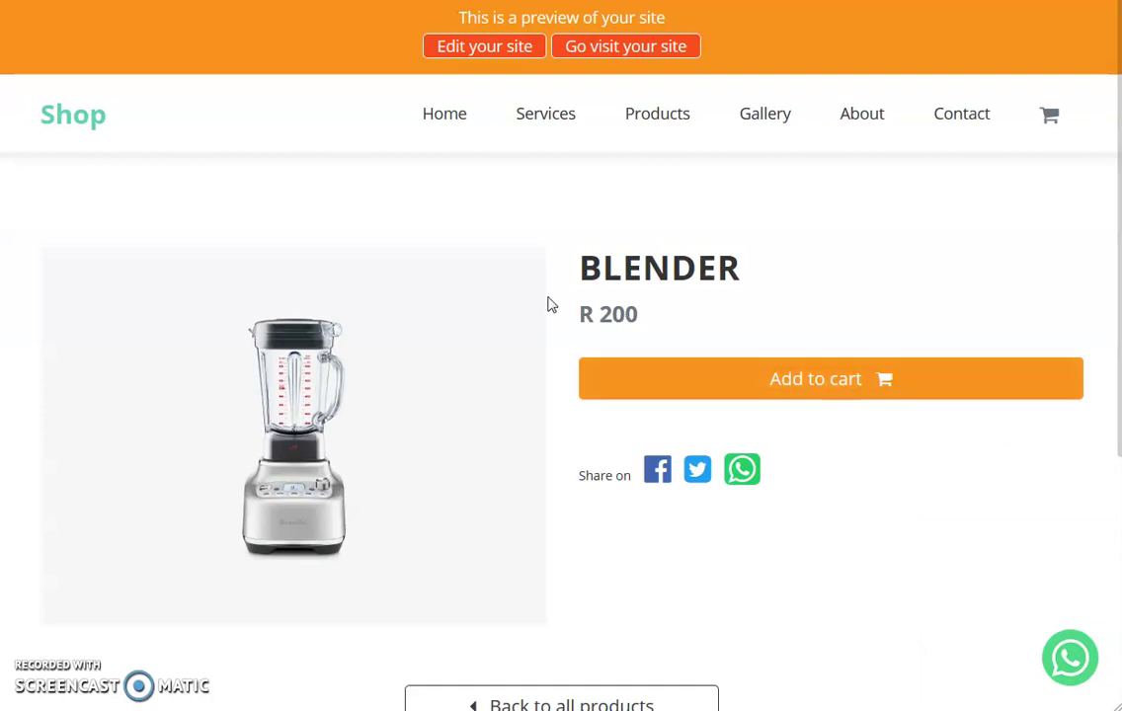
left_click(459, 56)
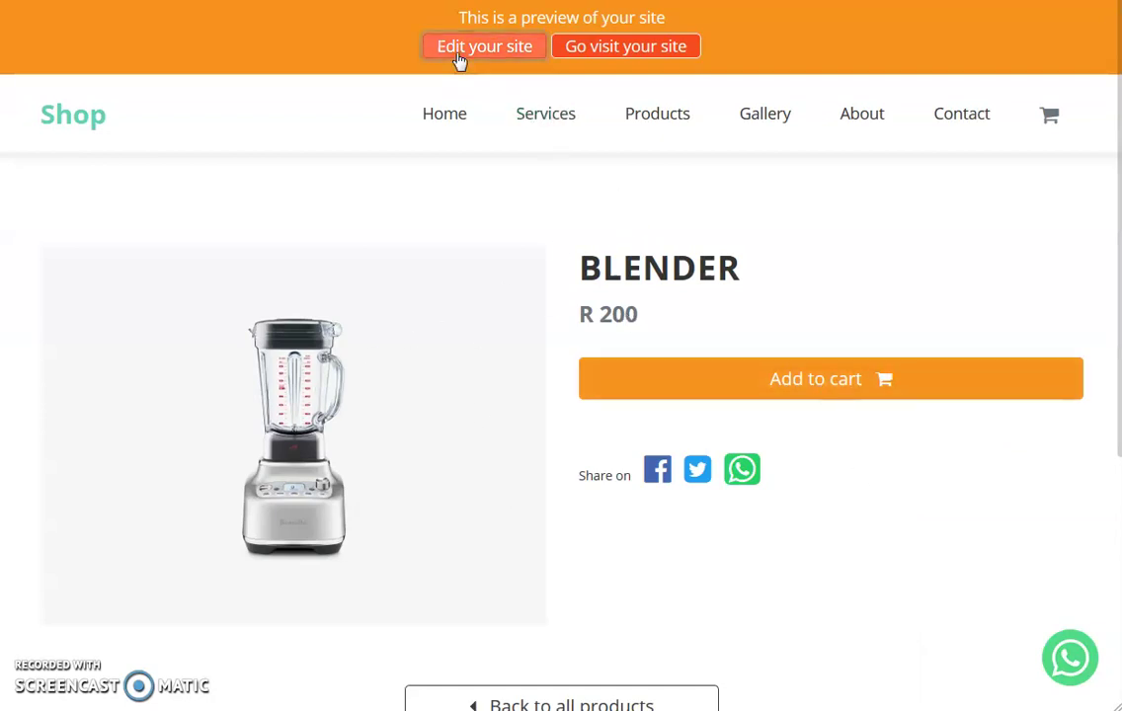
- From Products + online store options, open the product list and edit the Blender
left_click(165, 303)
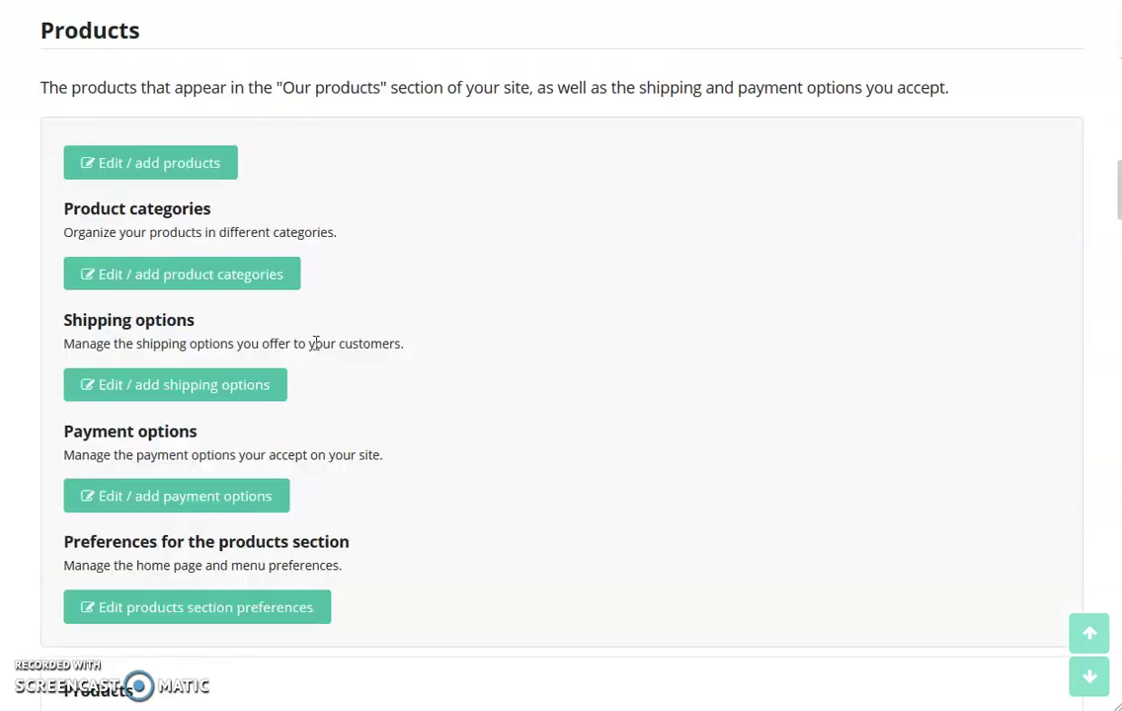
scroll(201, 426, "down", 5)
left_click(160, 319)
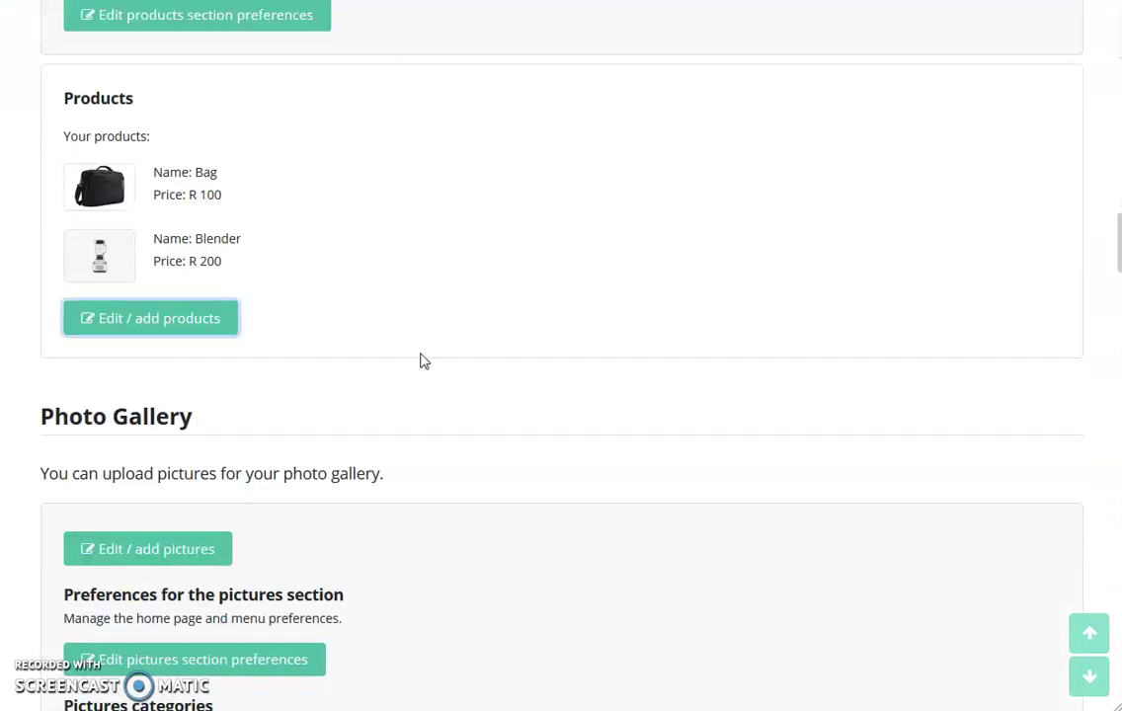
scroll(449, 358, "down", 4)
scroll(450, 357, "down", 3)
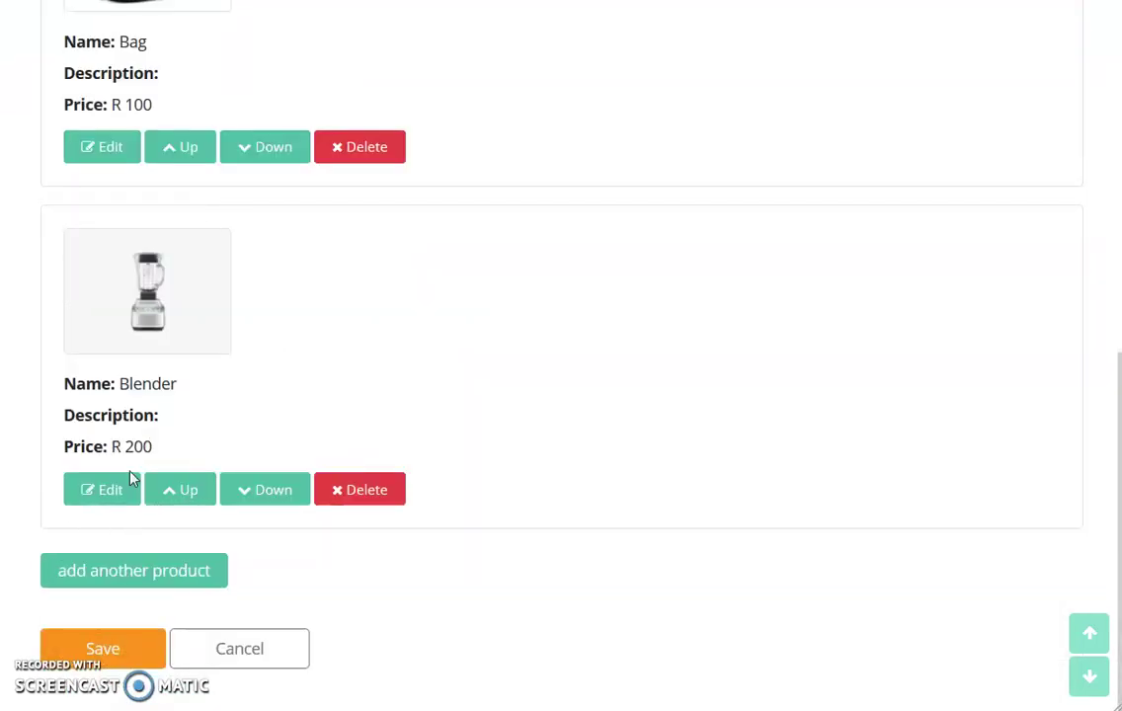
scroll(202, 308, "up", 3)
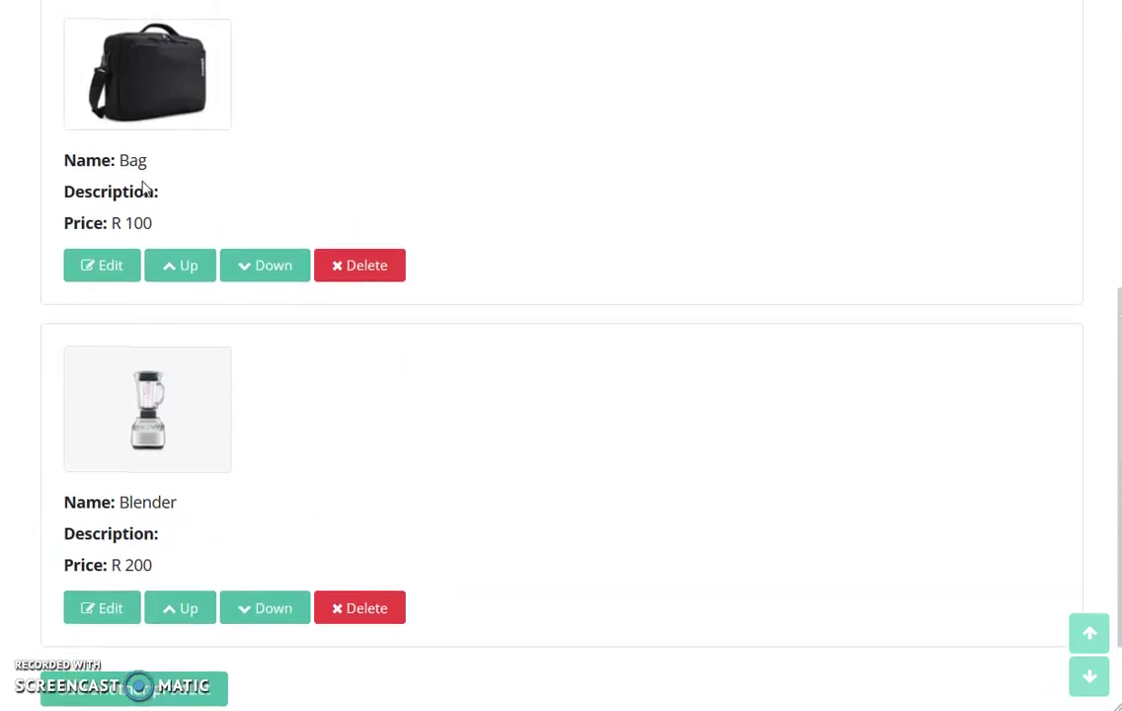
scroll(163, 364, "down", 3)
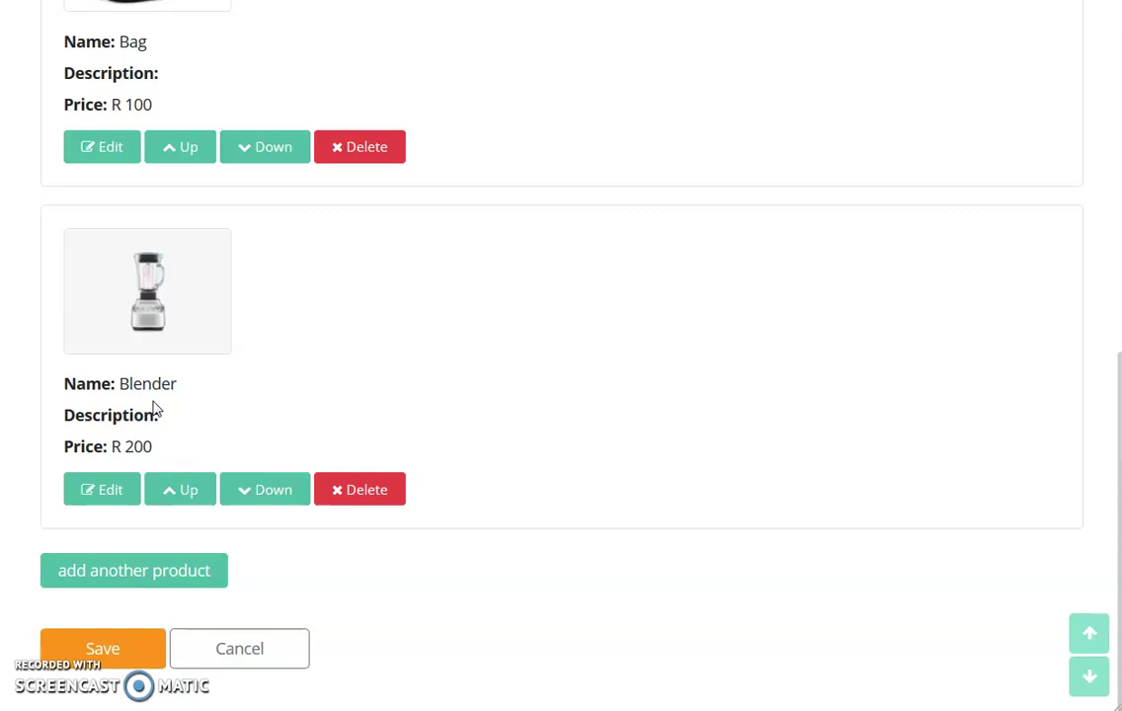
left_click(93, 496)
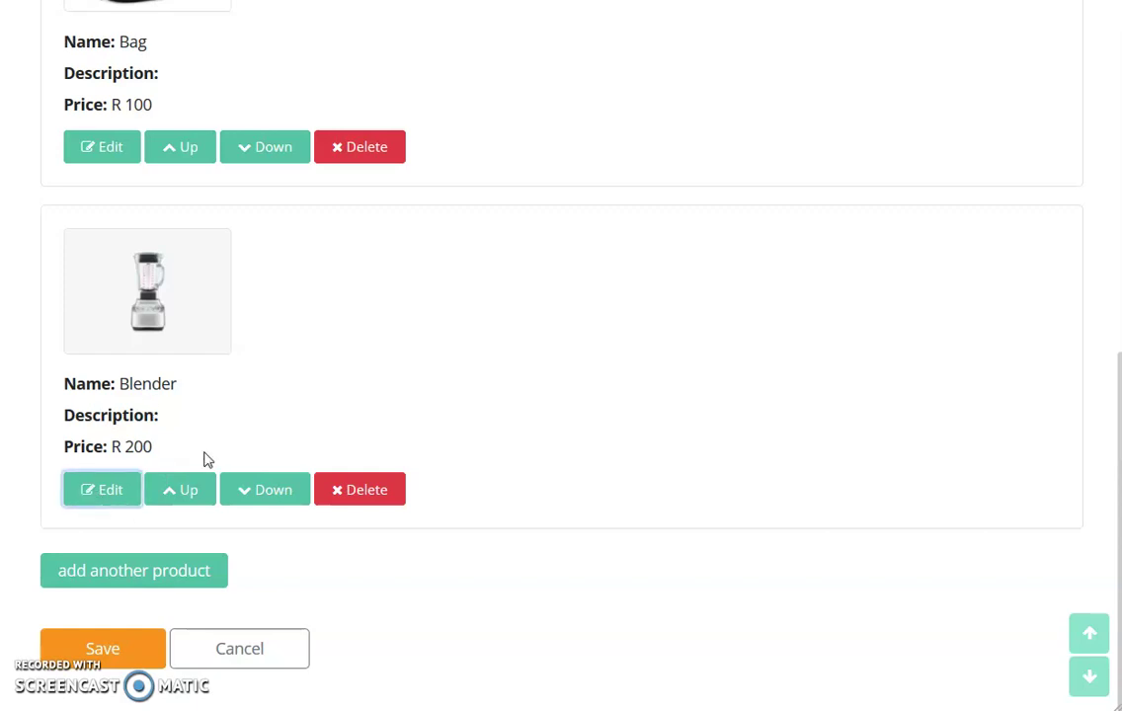
- Enable multiple options on the Blender, pick Color as option 1, and open Edit / add product variants
scroll(570, 284, "down", 7)
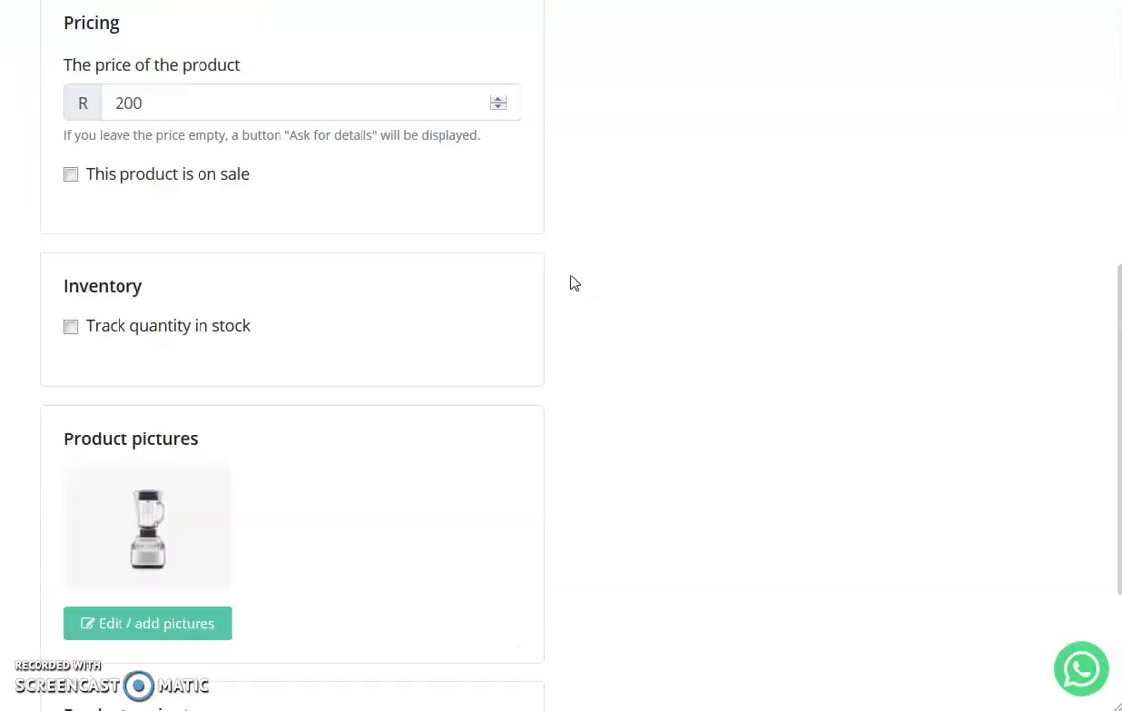
left_click(70, 571)
scroll(334, 540, "down", 2)
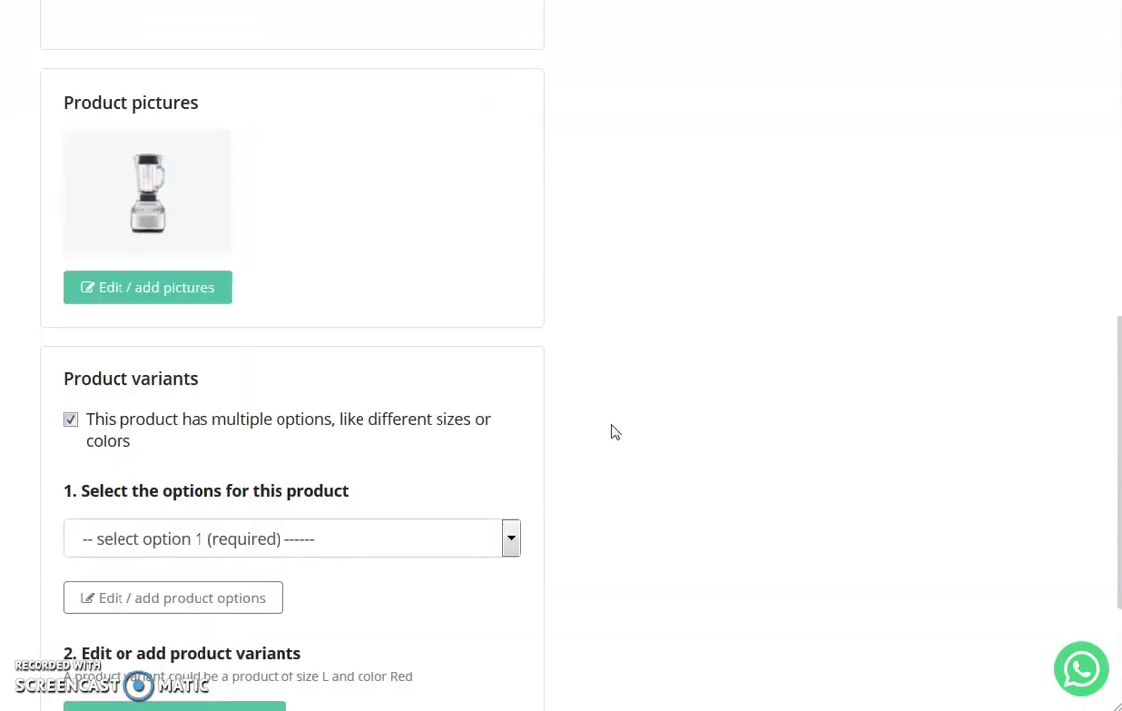
scroll(611, 431, "down", 3)
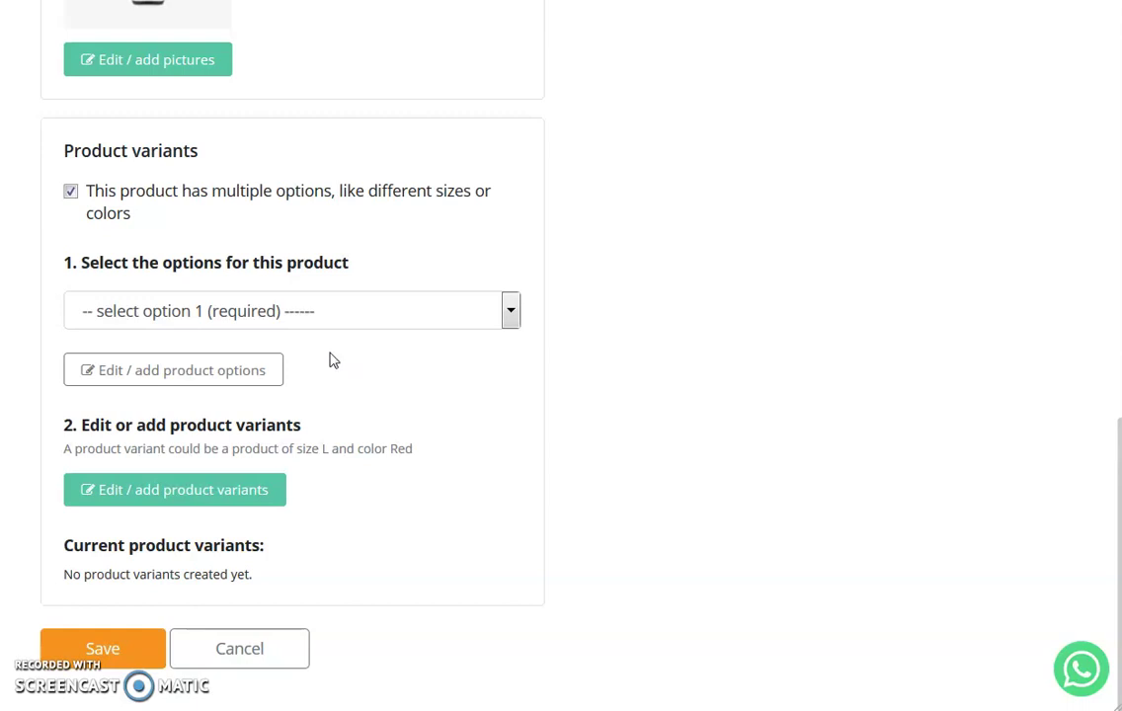
left_click(199, 314)
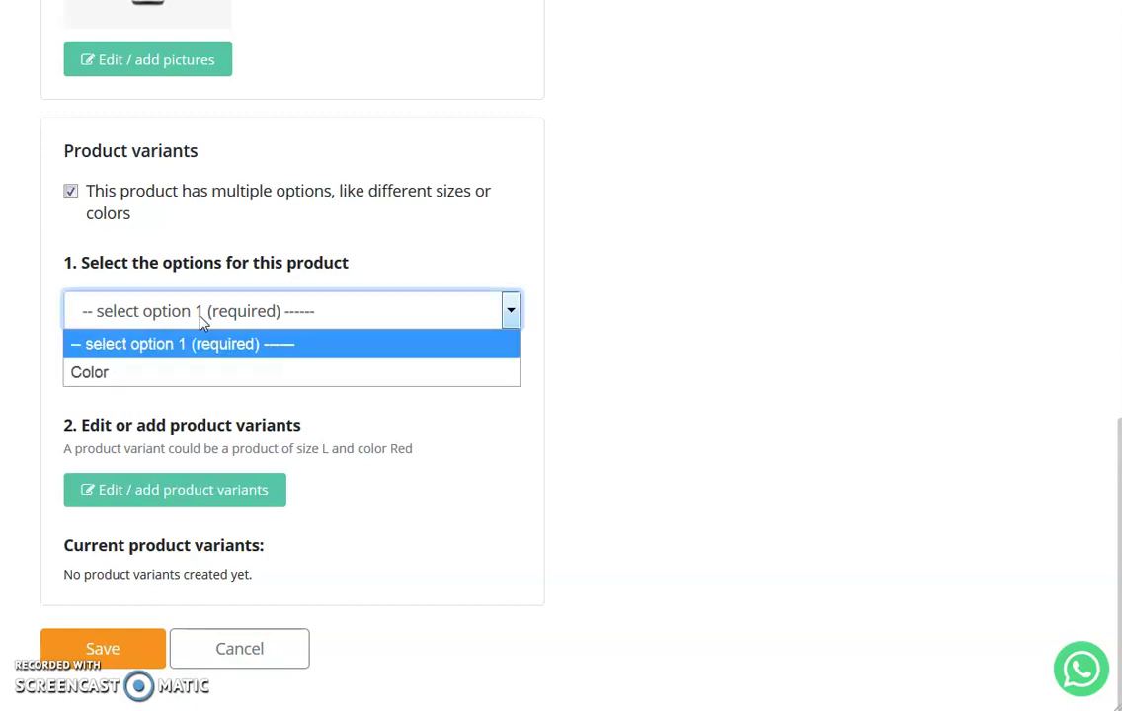
left_click(100, 375)
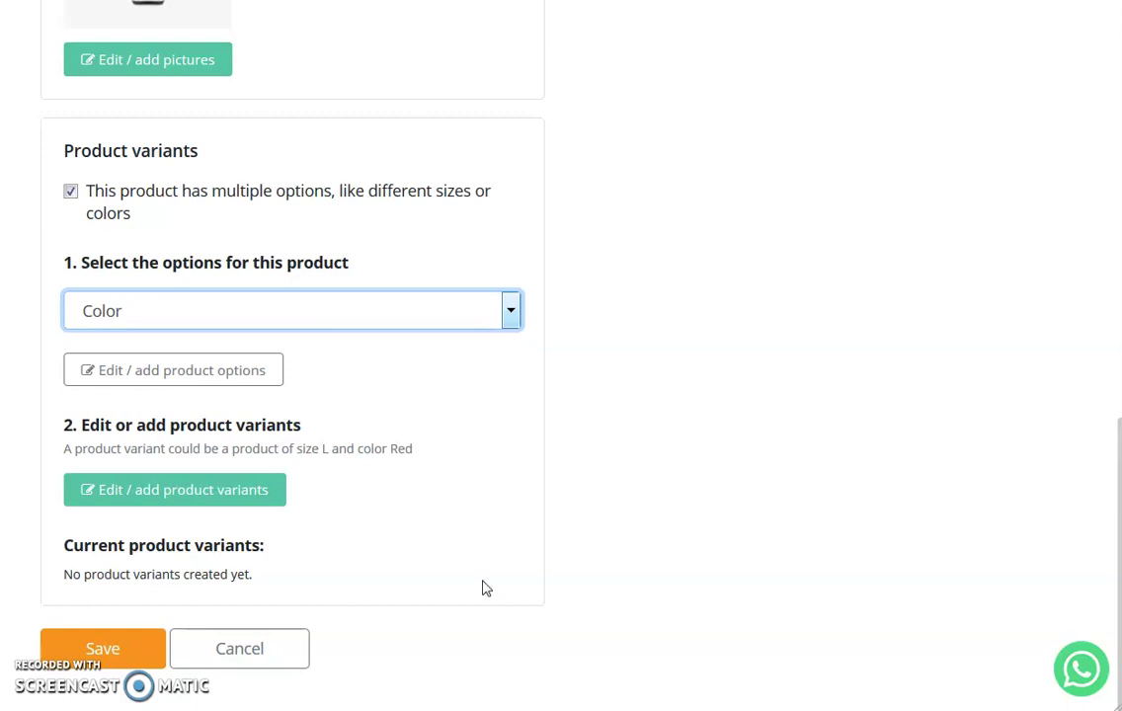
left_click(406, 489)
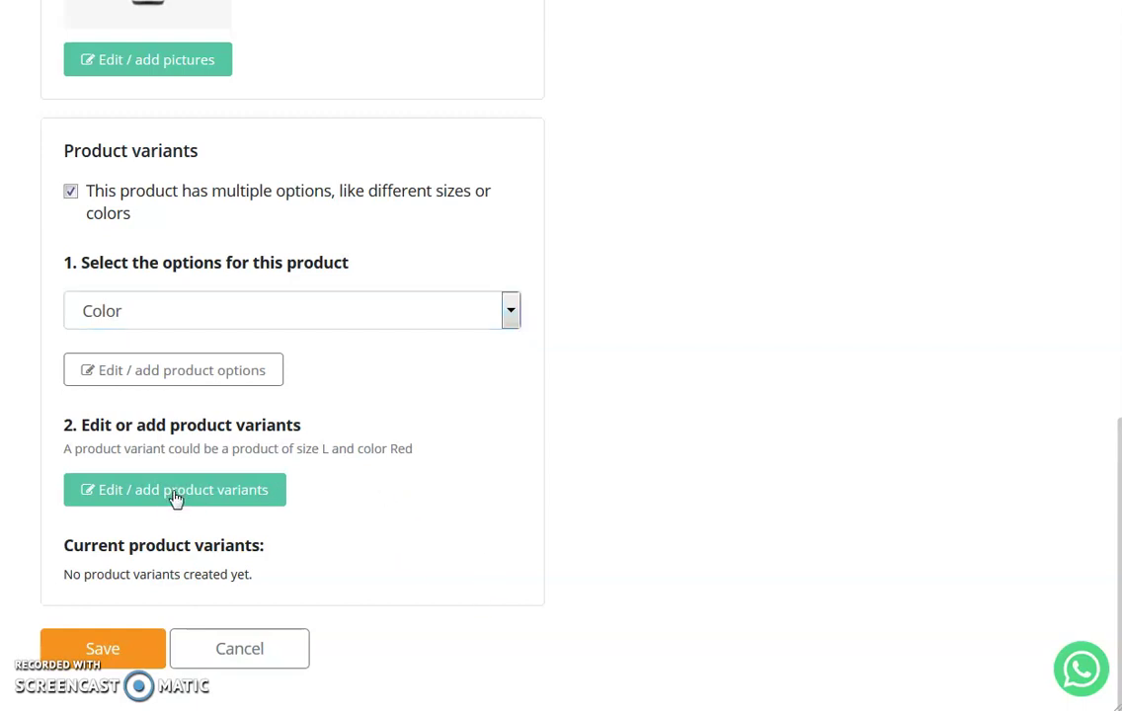
left_click(175, 499)
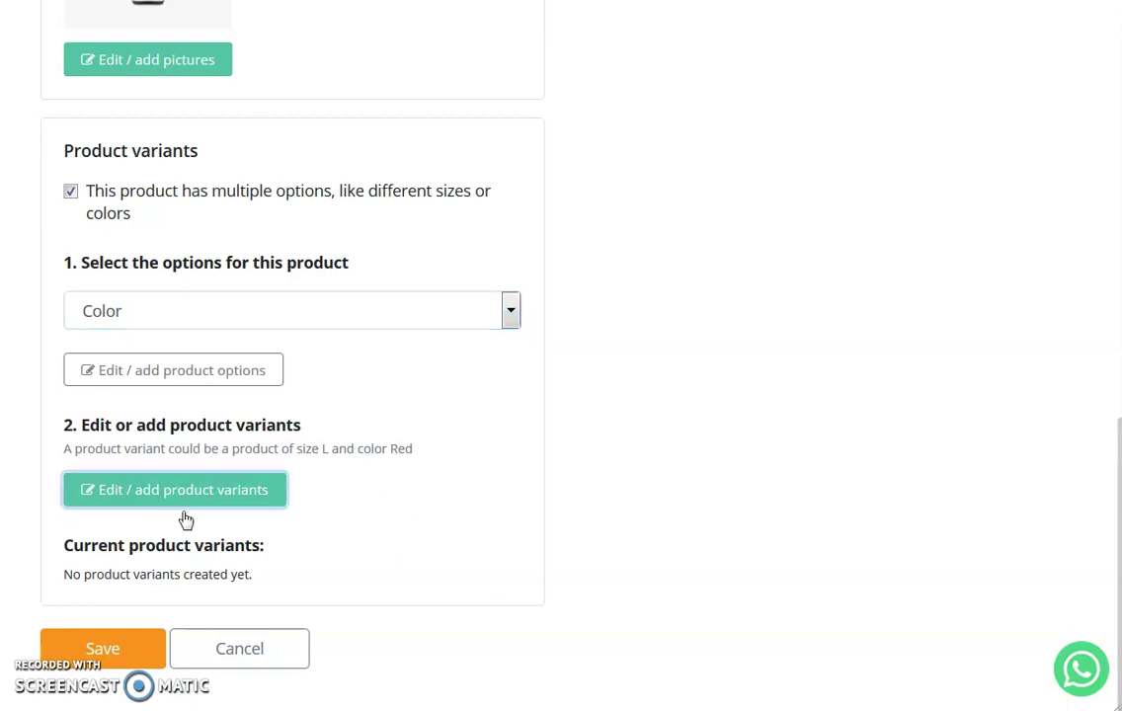
- Set the Blender's first variant colour to Black and add a second variant set to Red
left_click(137, 460)
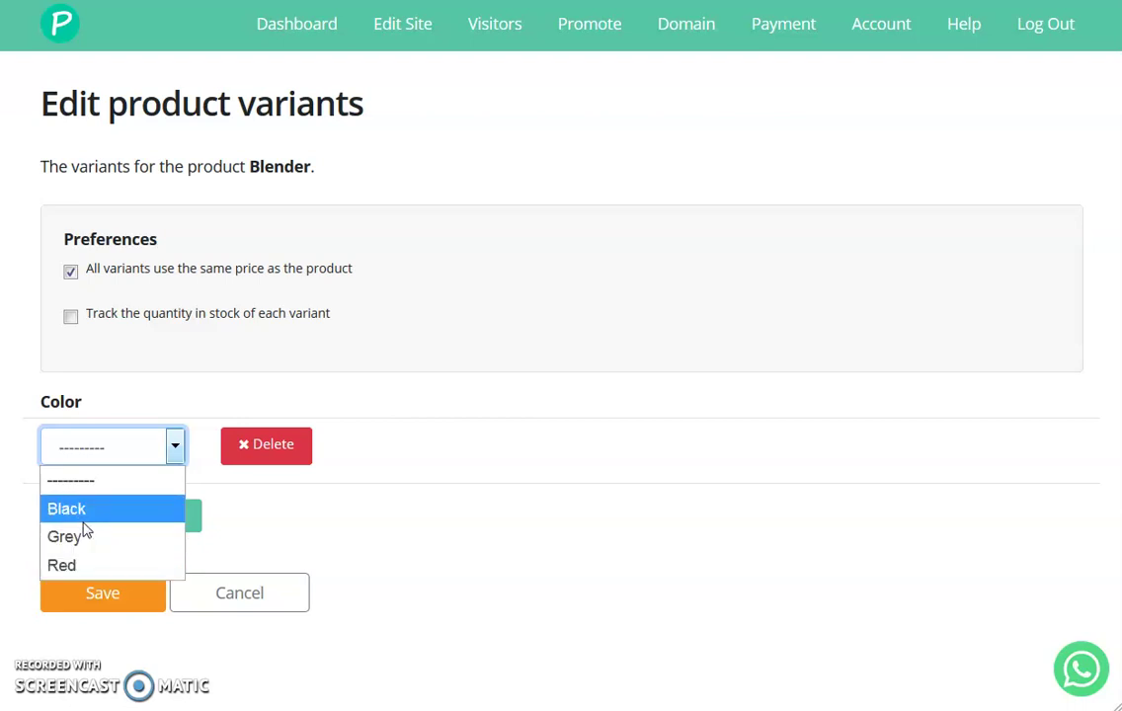
left_click(84, 525)
left_click(105, 521)
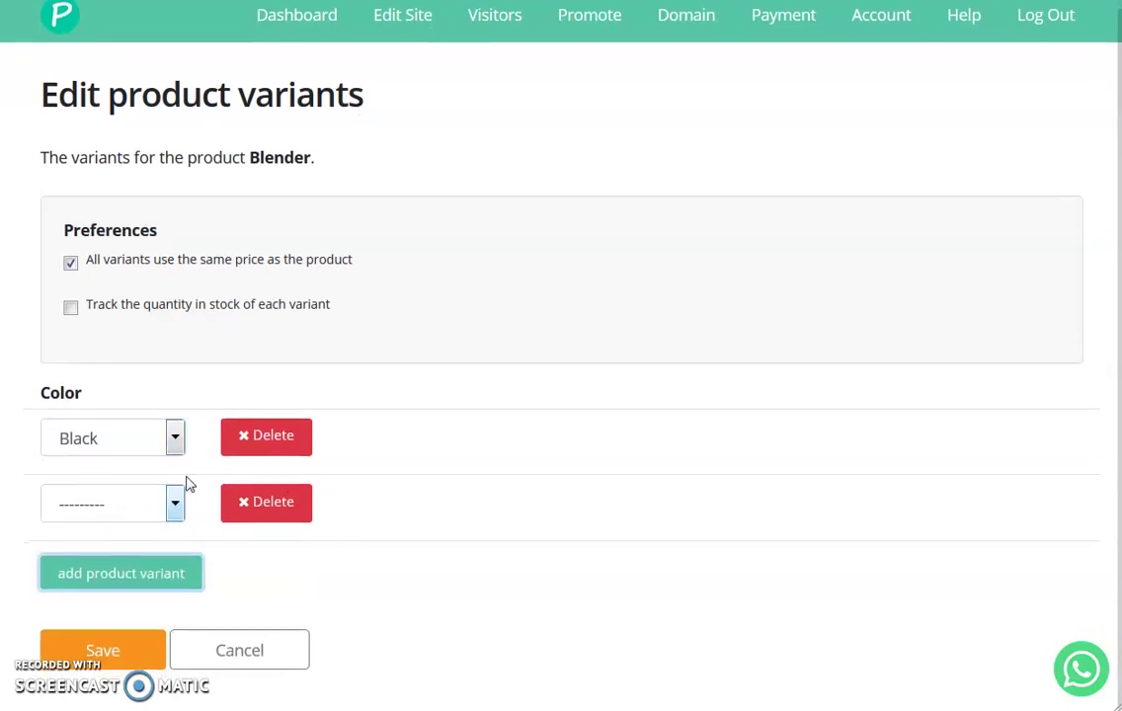
left_click(110, 506)
left_click(170, 622)
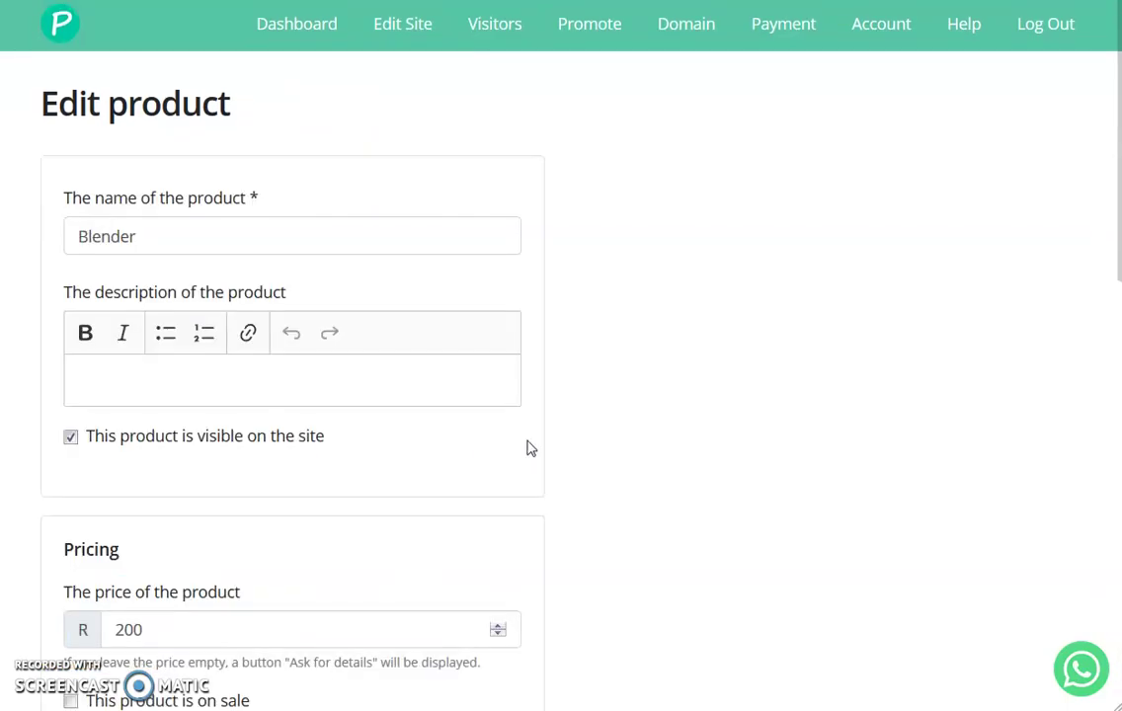
- Save the Blender product with its Black and Red variants
scroll(538, 443, "down", 10)
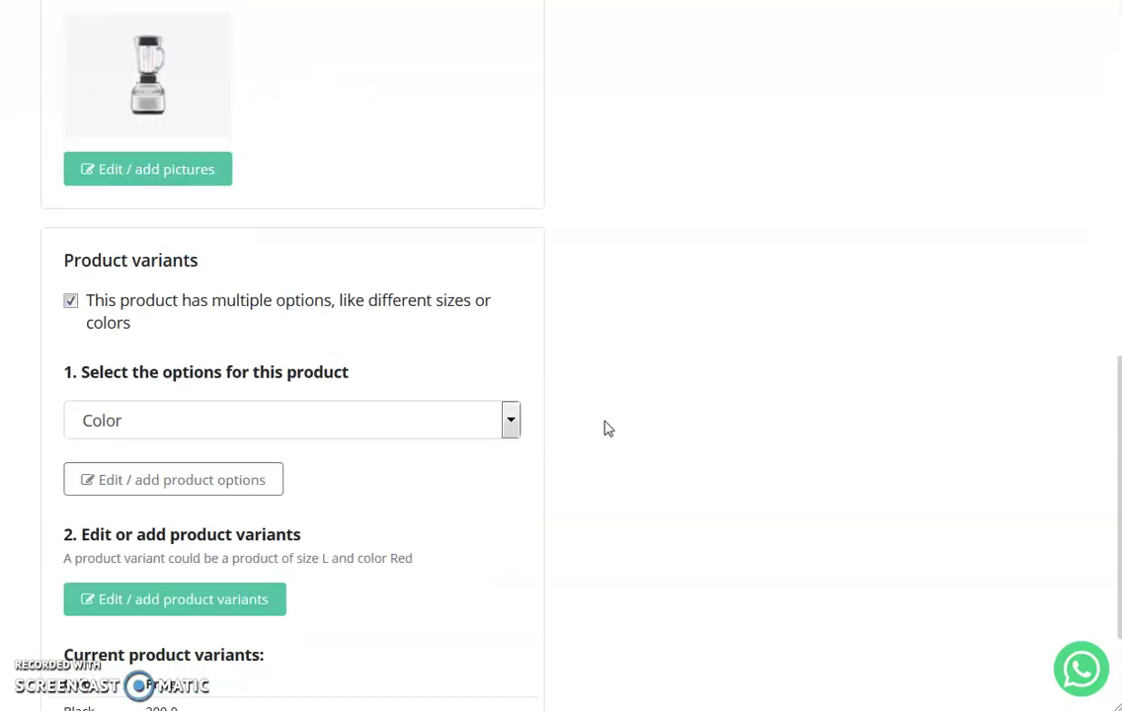
scroll(711, 457, "down", 2)
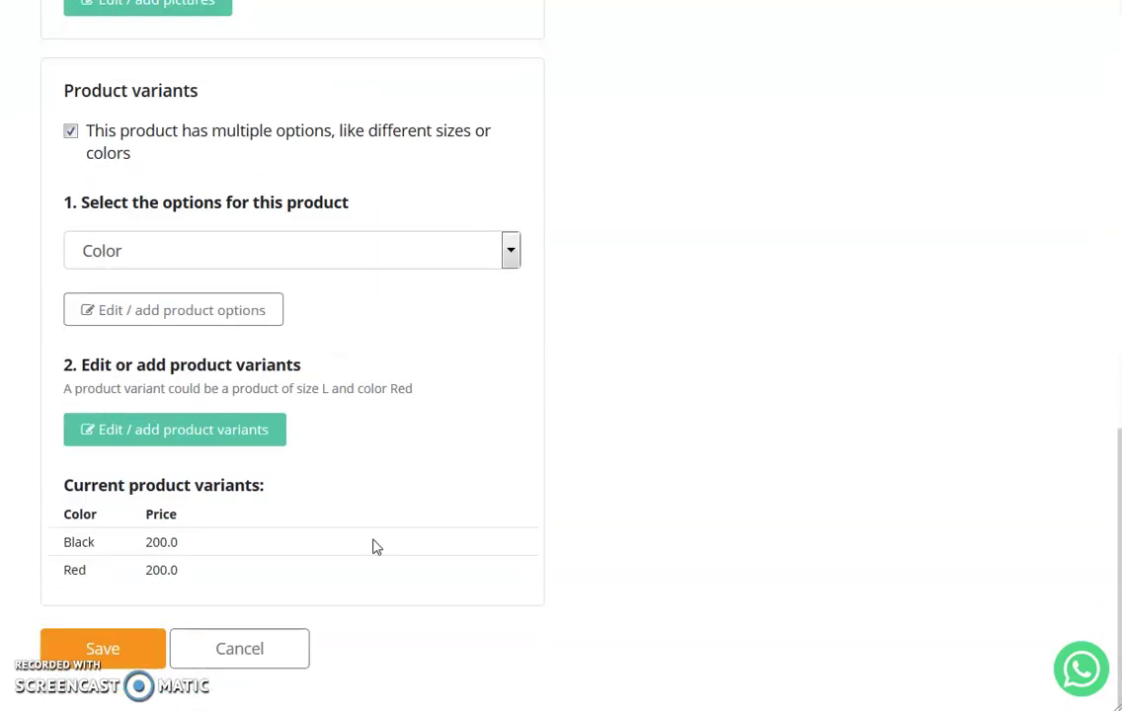
left_click(94, 656)
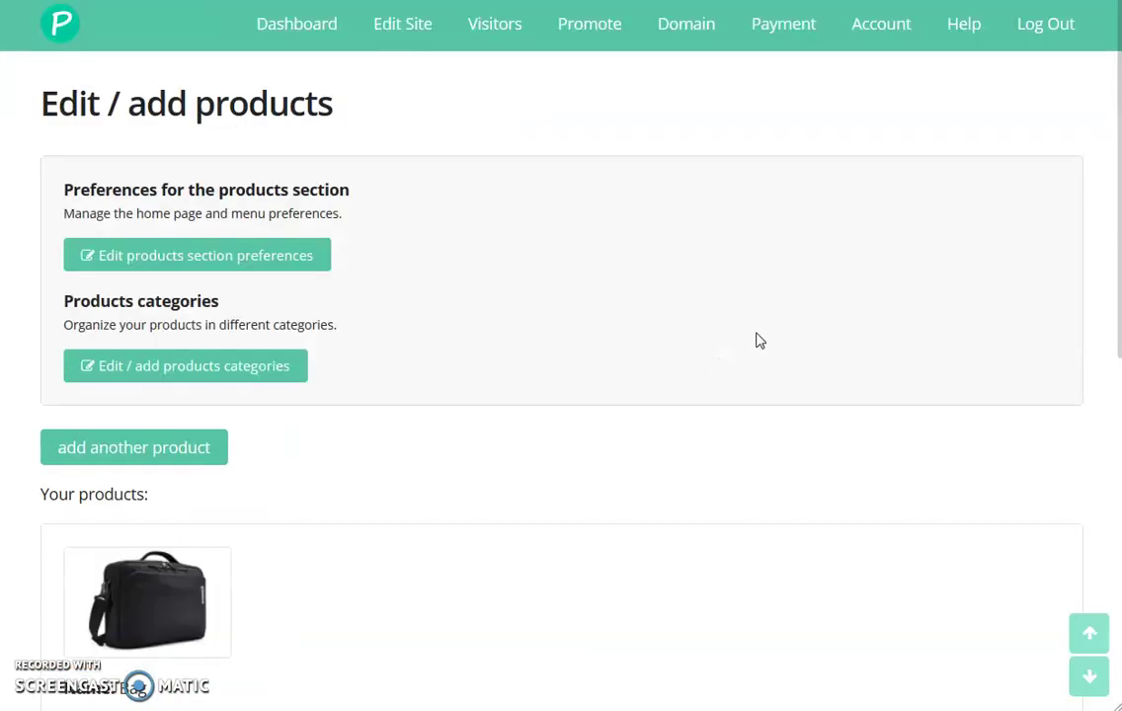
- Review the product list showing the Bag and Blender, then return to the Dashboard
scroll(483, 385, "down", 3)
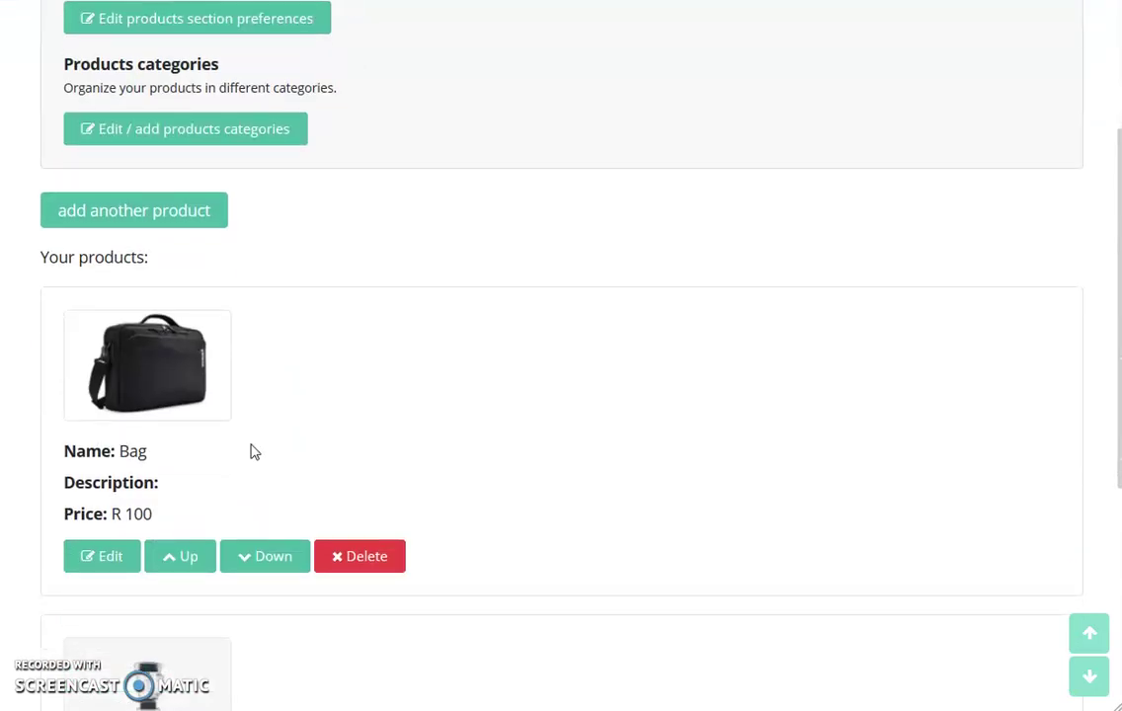
scroll(210, 253, "down", 1)
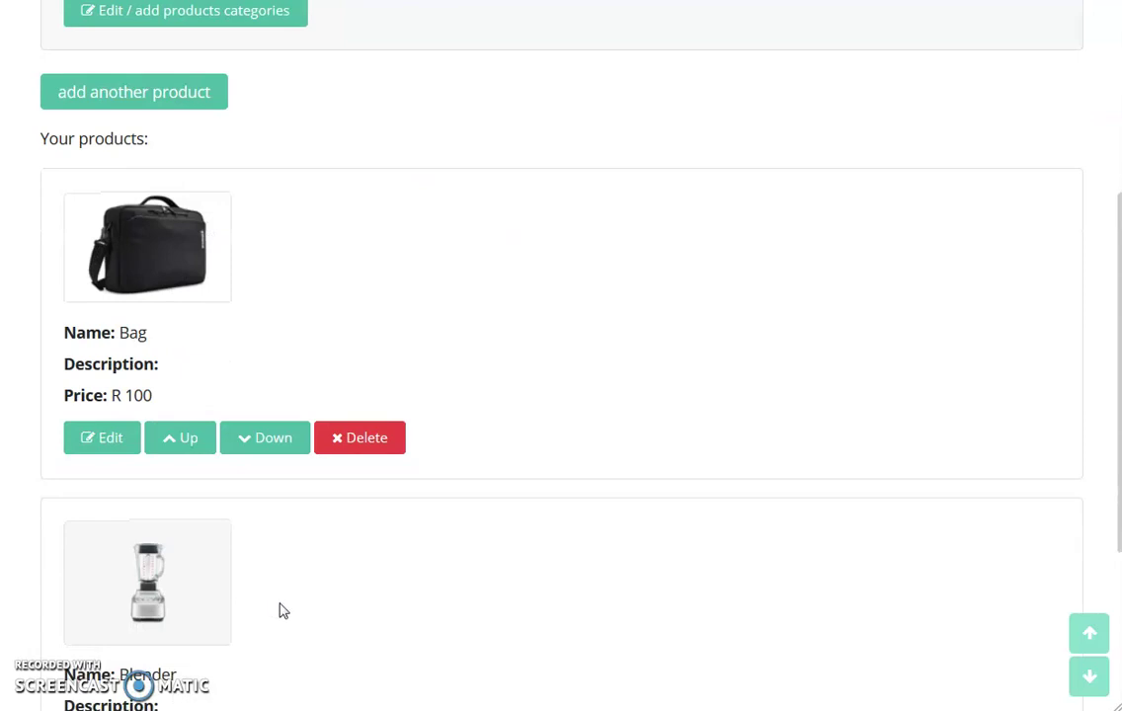
scroll(683, 455, "up", 3)
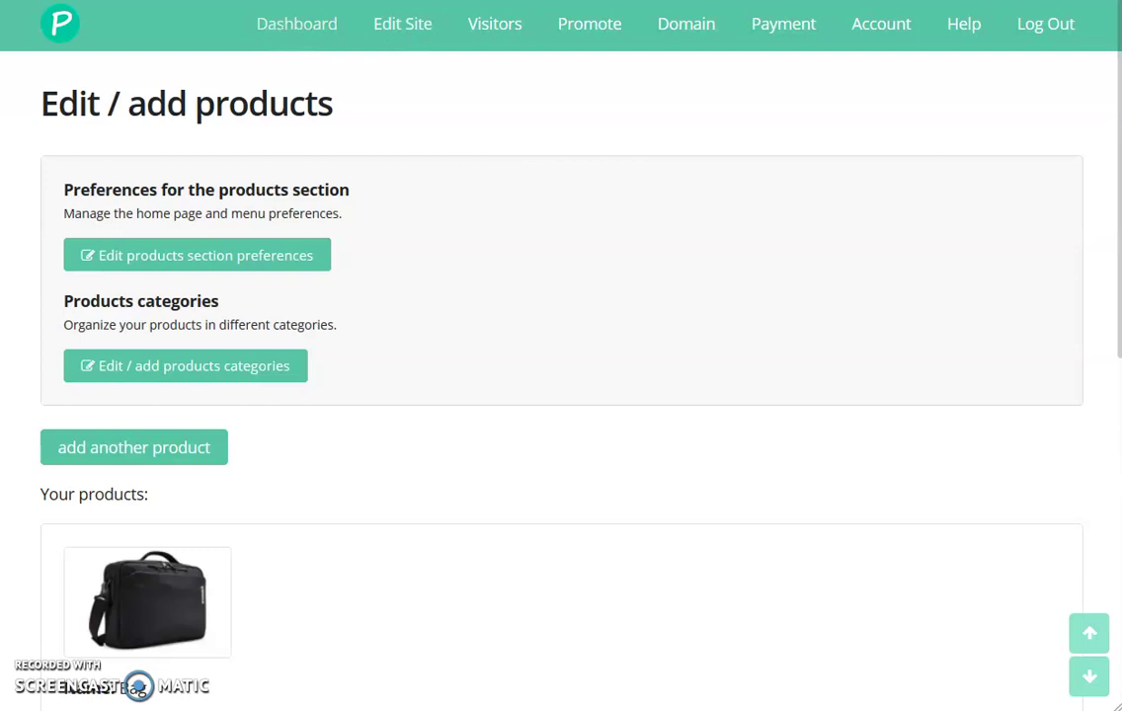
left_click(297, 23)
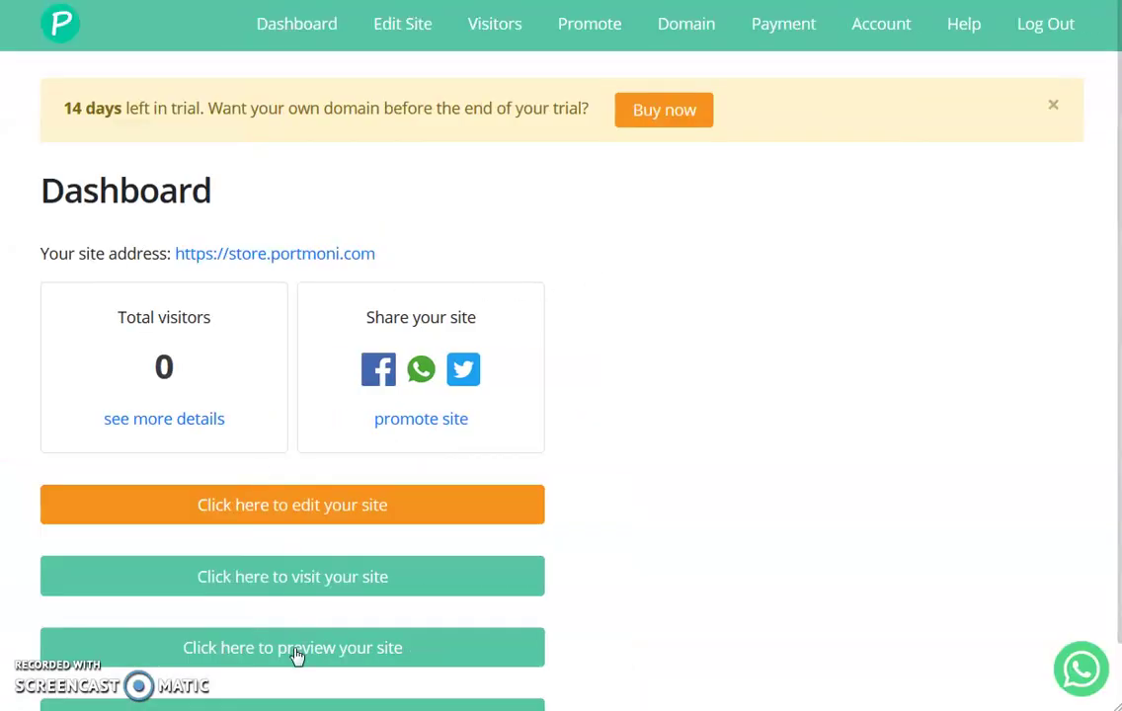
- Preview the shop's Blender product page at R 200 and try its Red colour choice
left_click(297, 648)
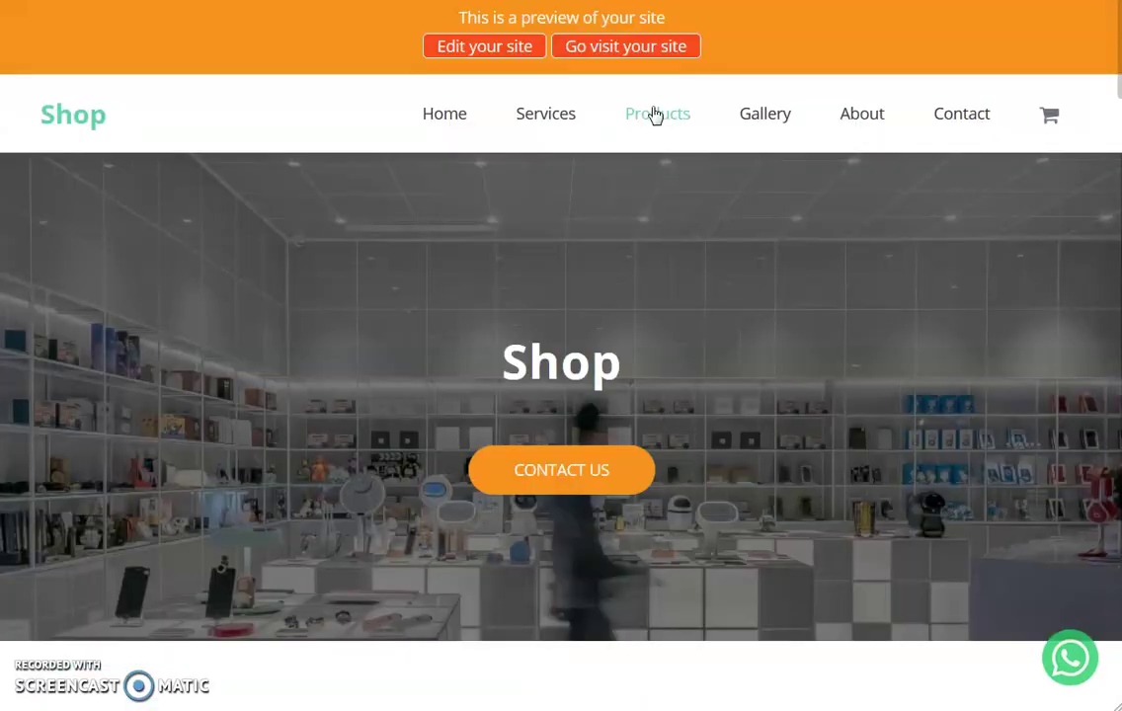
left_click(655, 116)
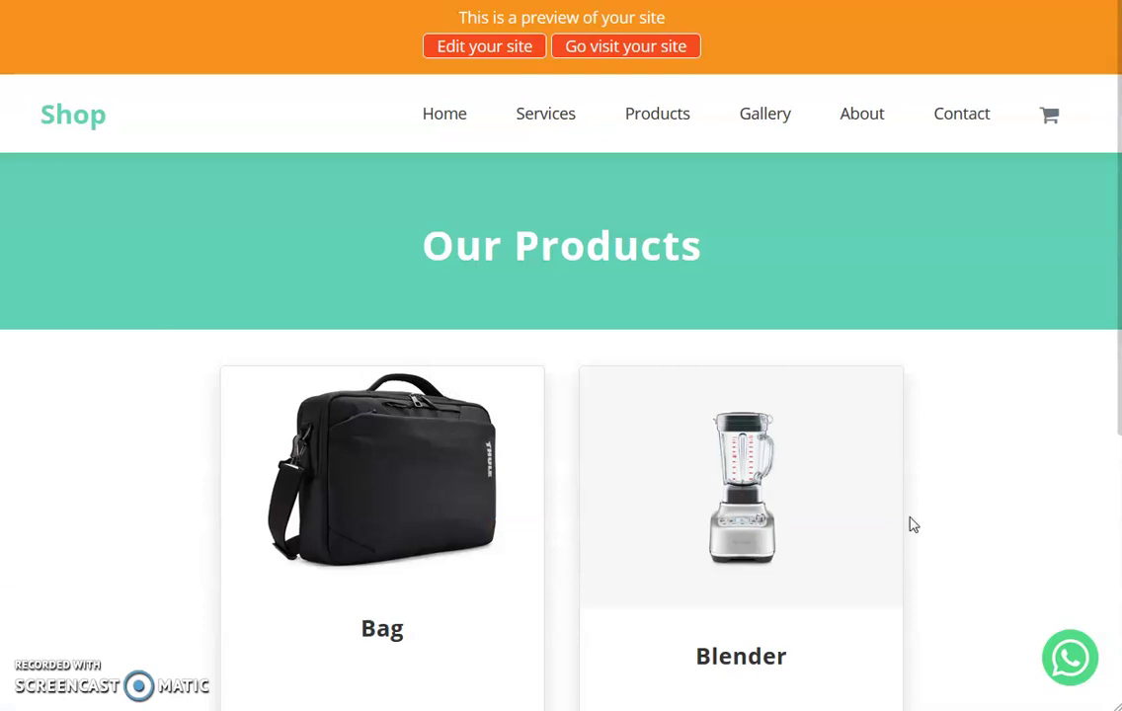
left_click(870, 494)
left_click(678, 419)
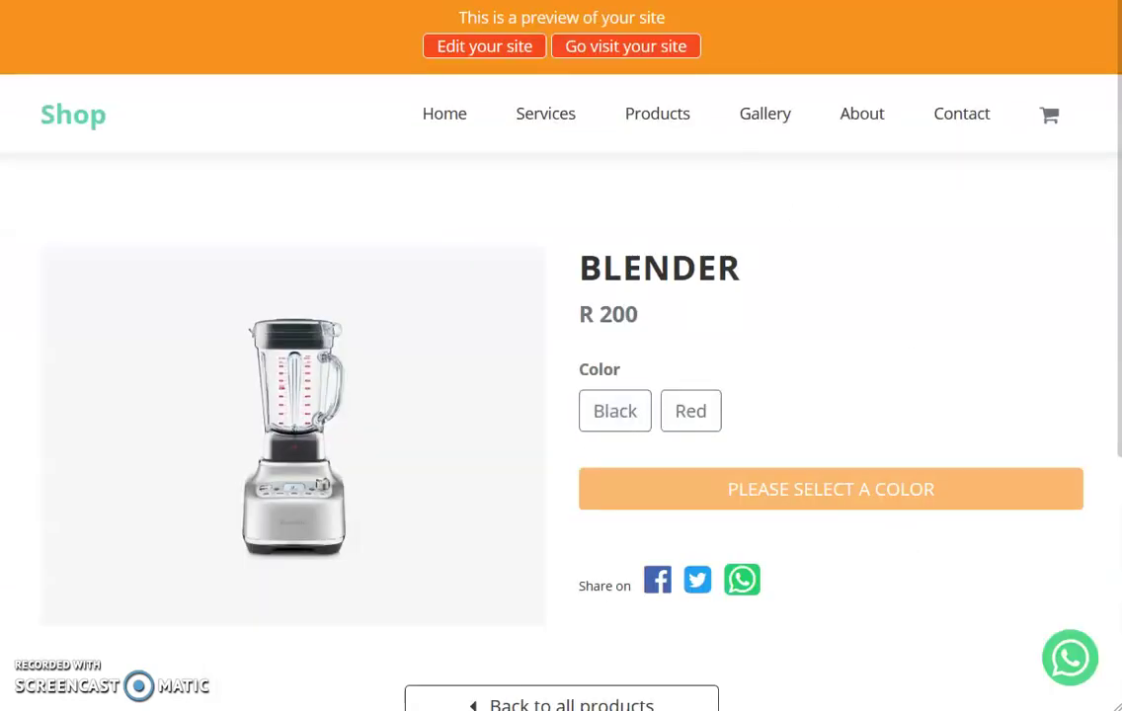
- Go back to editing the Blender and open its list of product options
key("alt+Left")
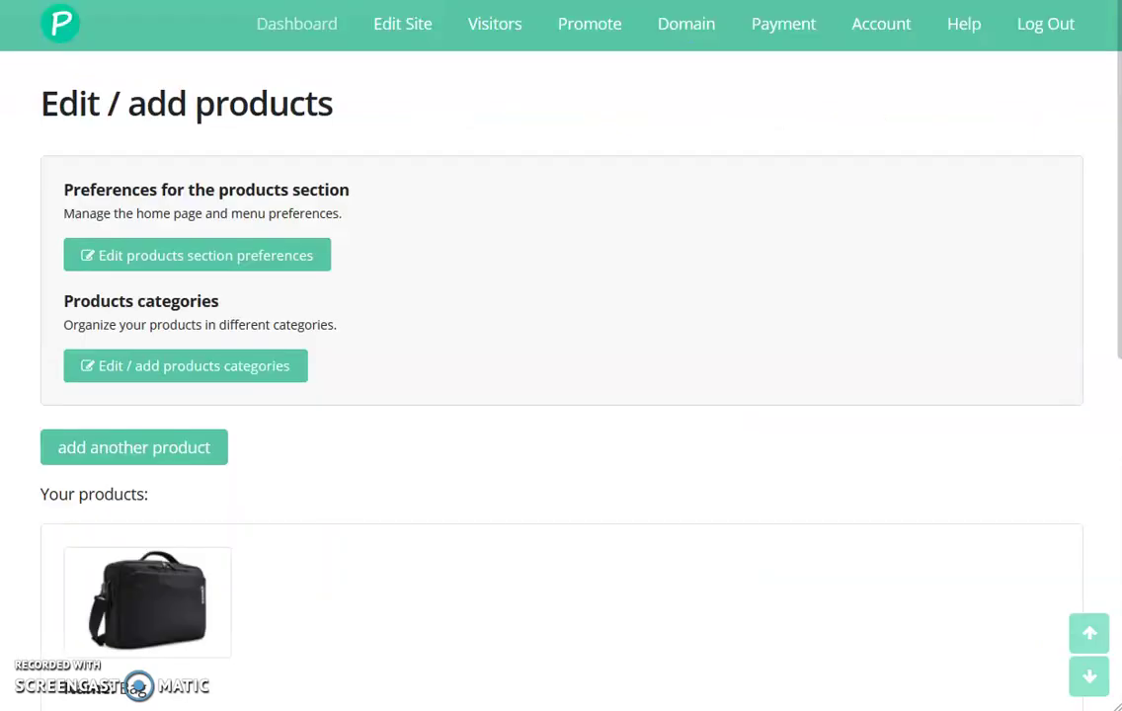
scroll(385, 406, "down", 6)
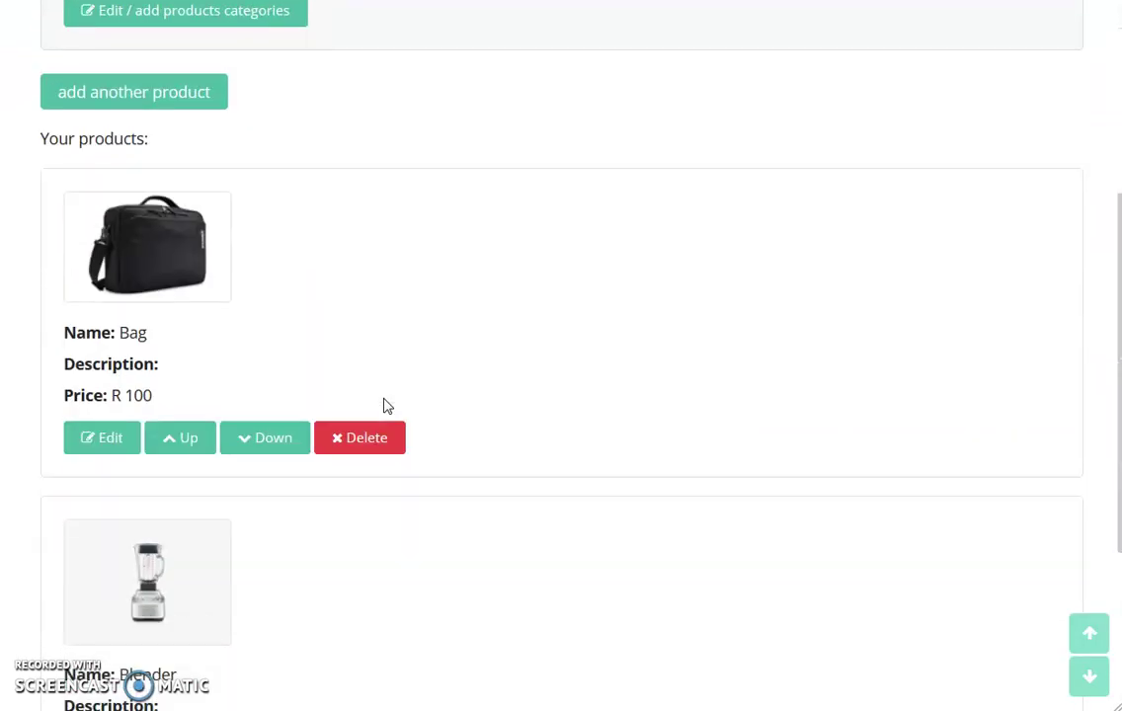
left_click(100, 494)
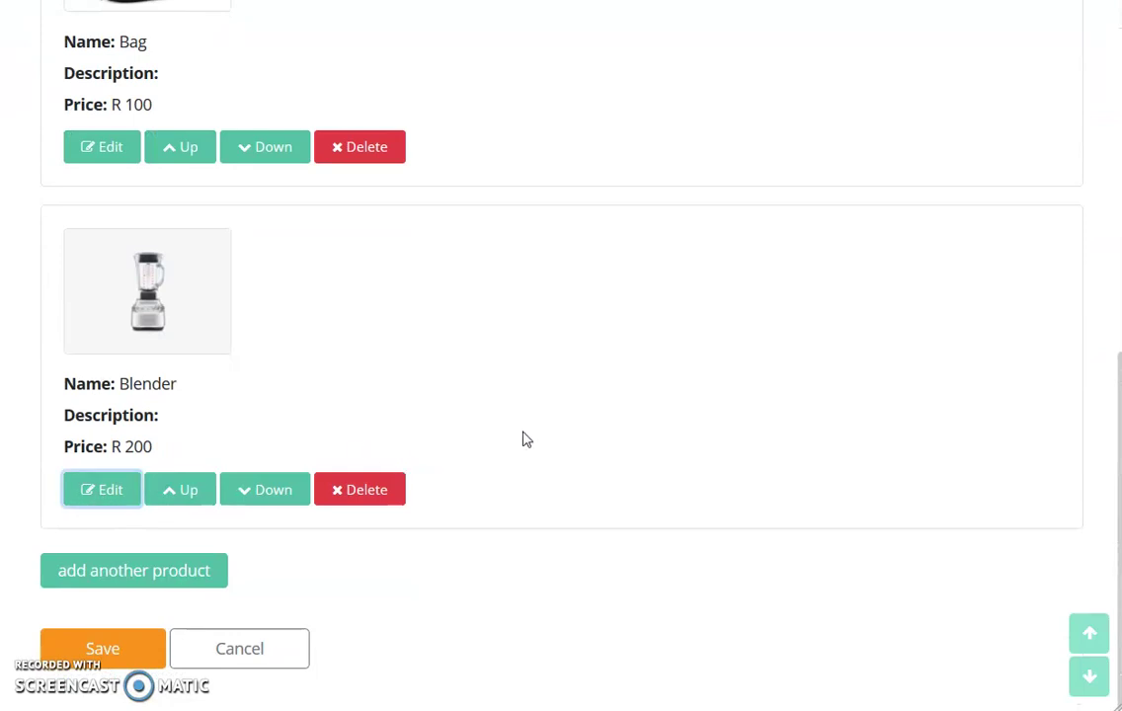
scroll(589, 449, "down", 10)
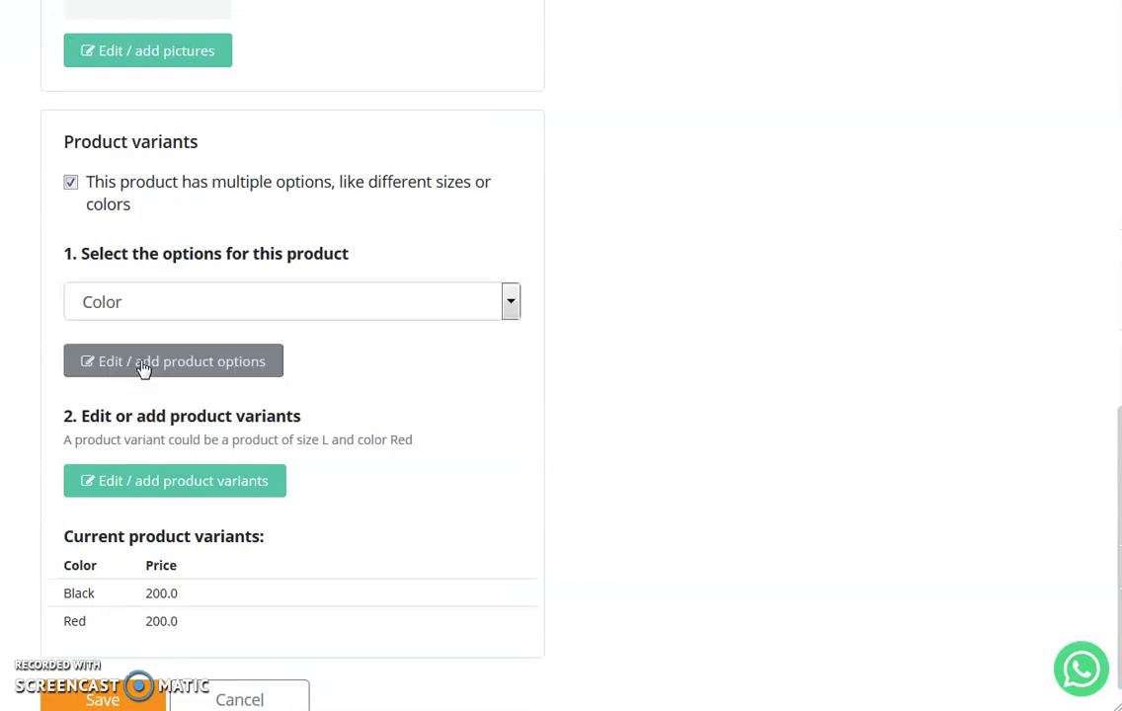
left_click(182, 375)
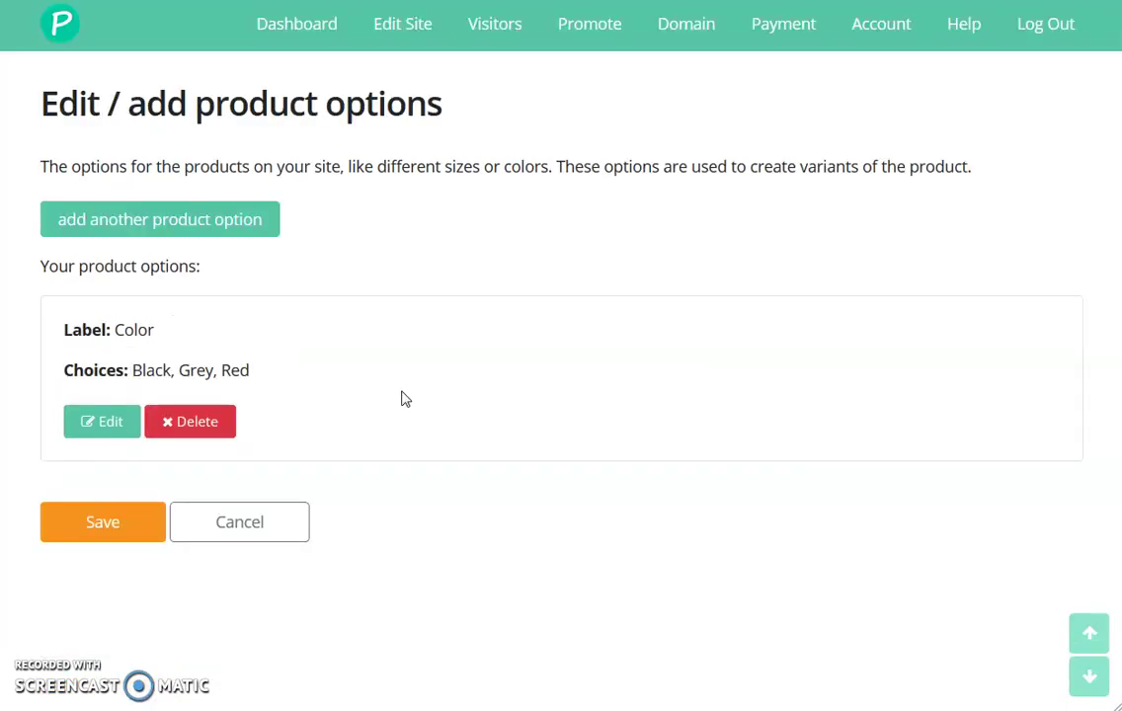
- Highlight the page title and the Color option with its Black, Grey and Red choices
left_click_drag(196, 104, 396, 104)
left_click(442, 90)
left_click_drag(69, 327, 309, 385)
left_click(308, 386)
left_click_drag(64, 336, 276, 383)
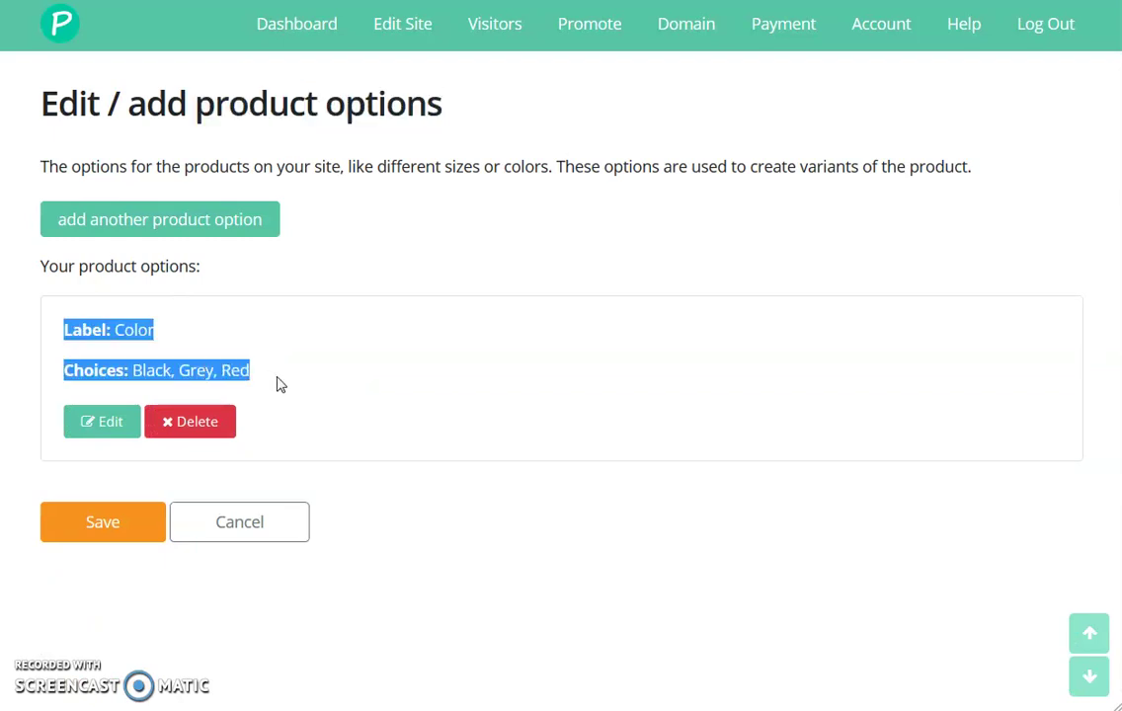
left_click(276, 384)
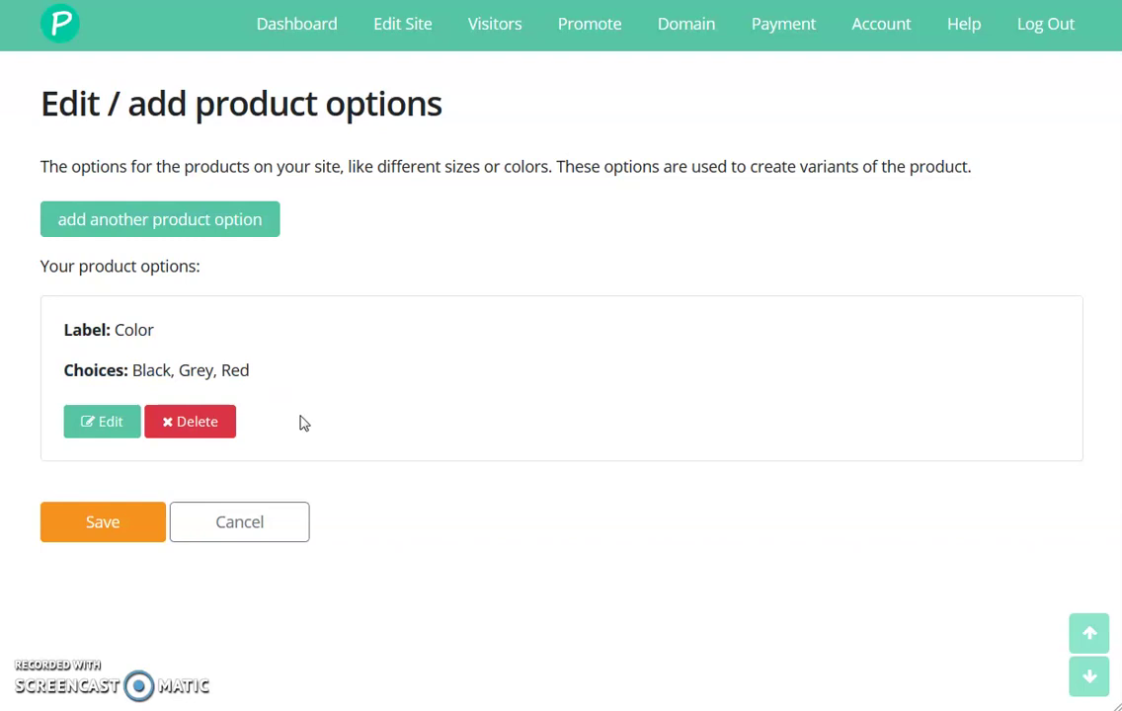
- Start a new product option labelled Color with Purple as its first choice
left_click(171, 239)
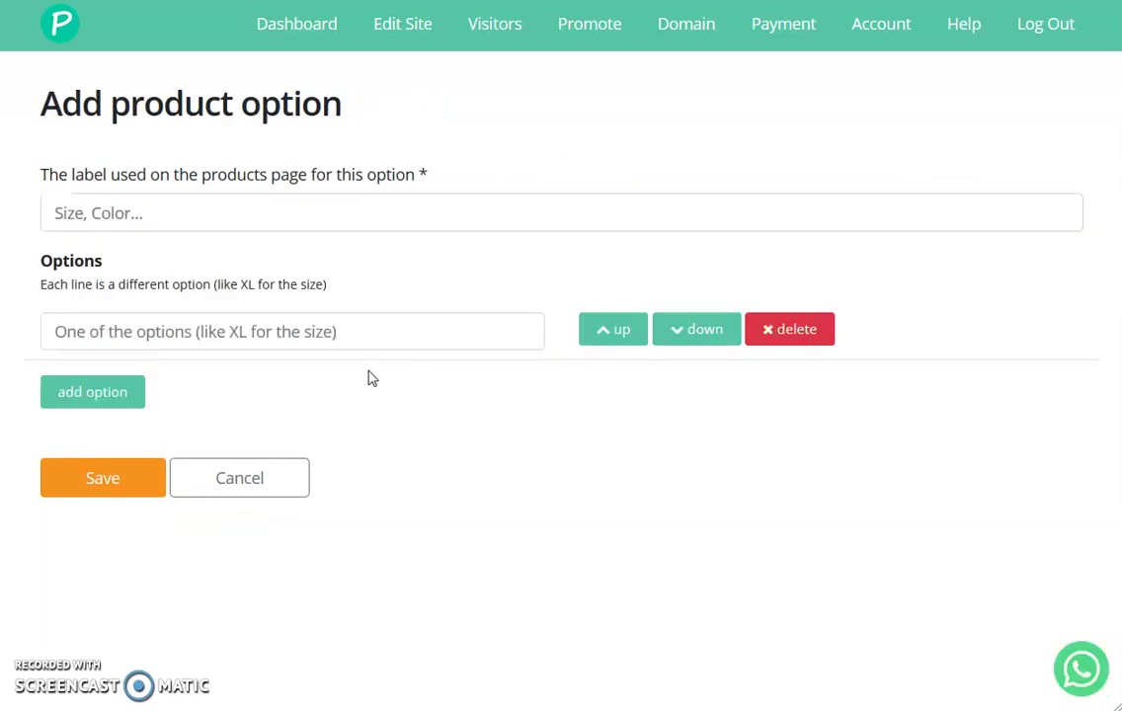
left_click(163, 213)
type("Color")
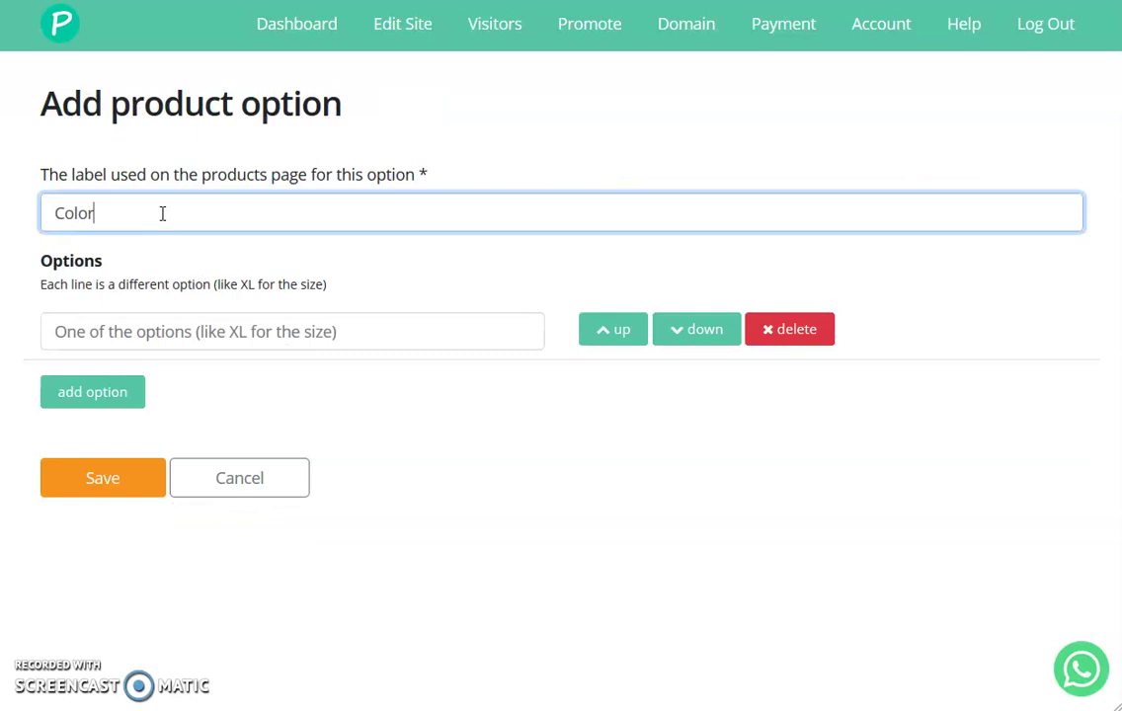
left_click(208, 334)
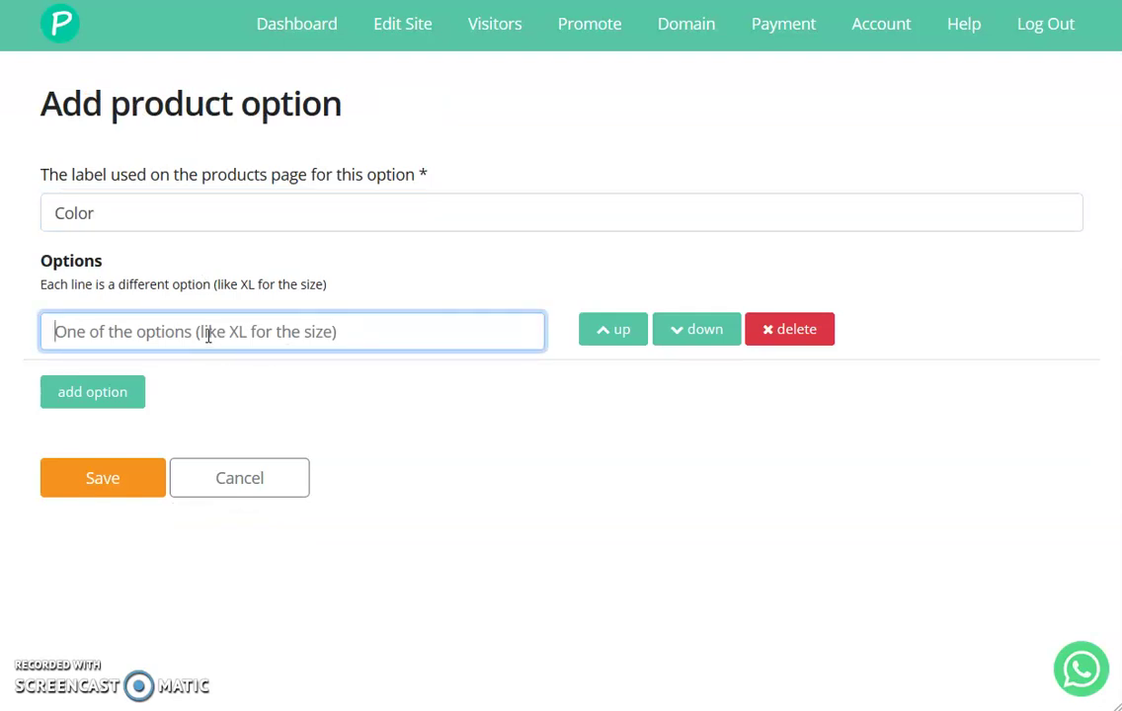
type("Purple")
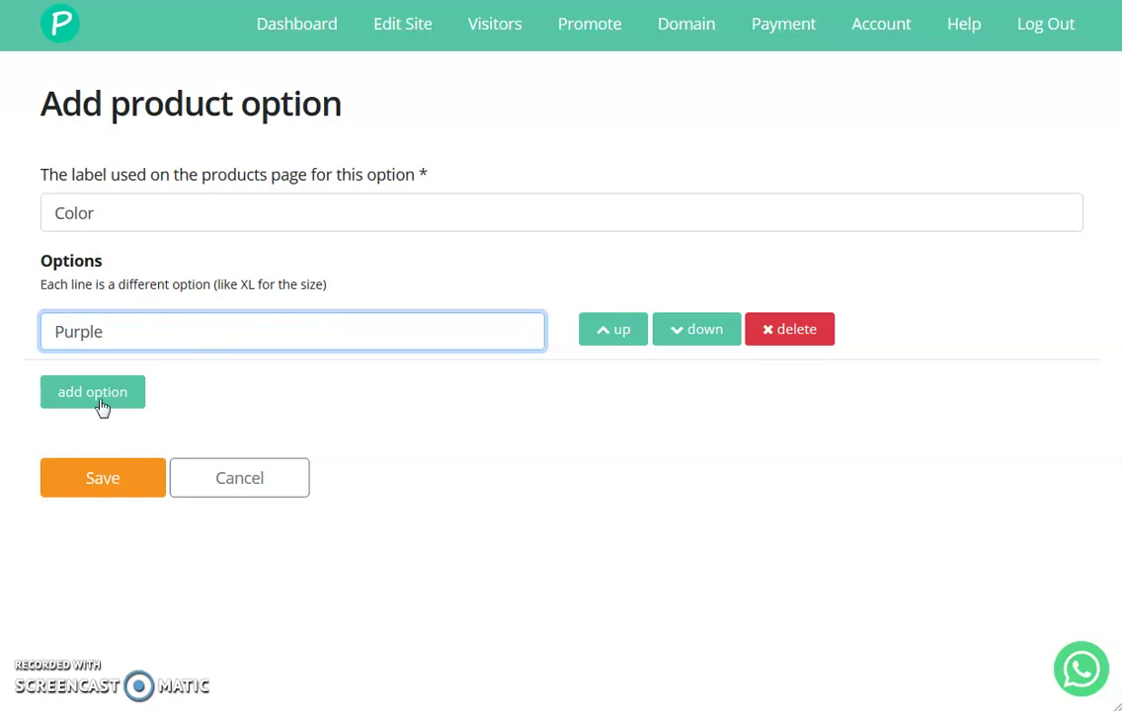
- Add Pink and Blue as the option's second and third choices
left_click(101, 401)
left_click(134, 389)
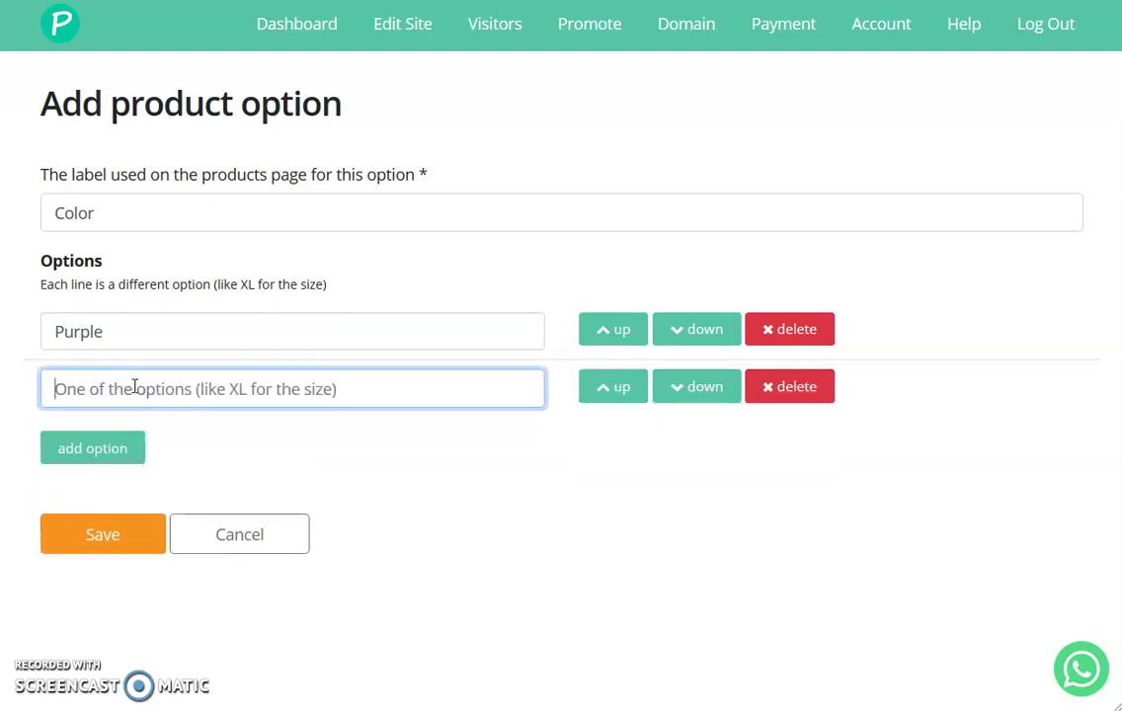
type("Pink")
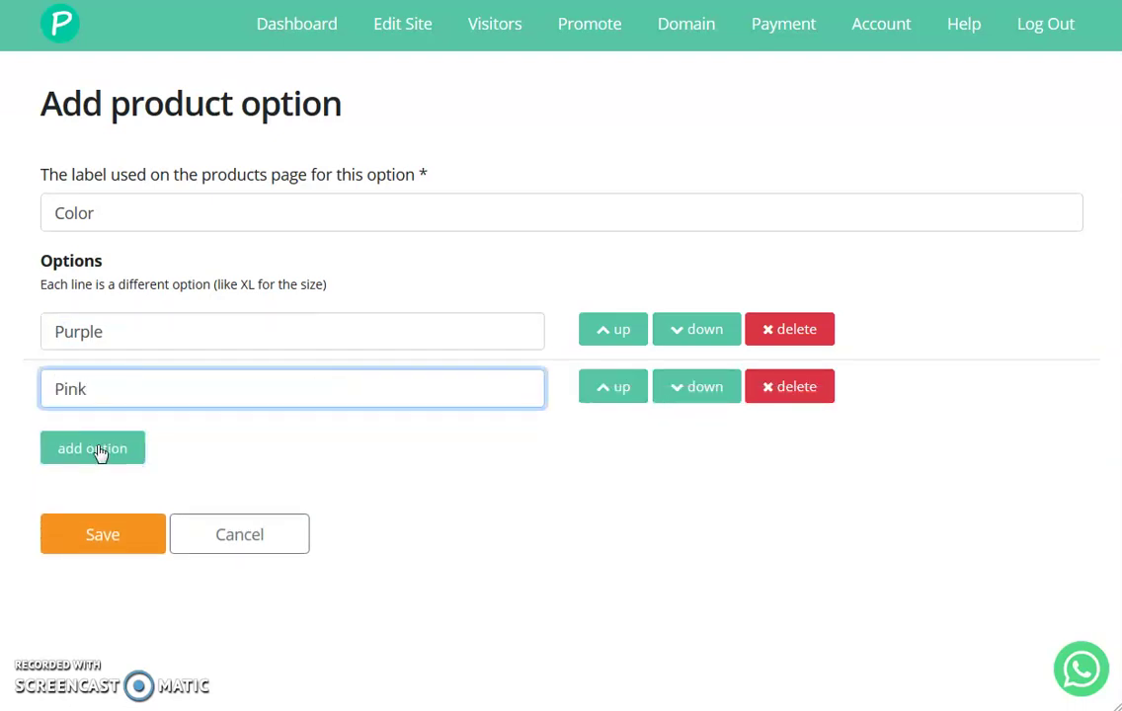
left_click(99, 450)
left_click(71, 443)
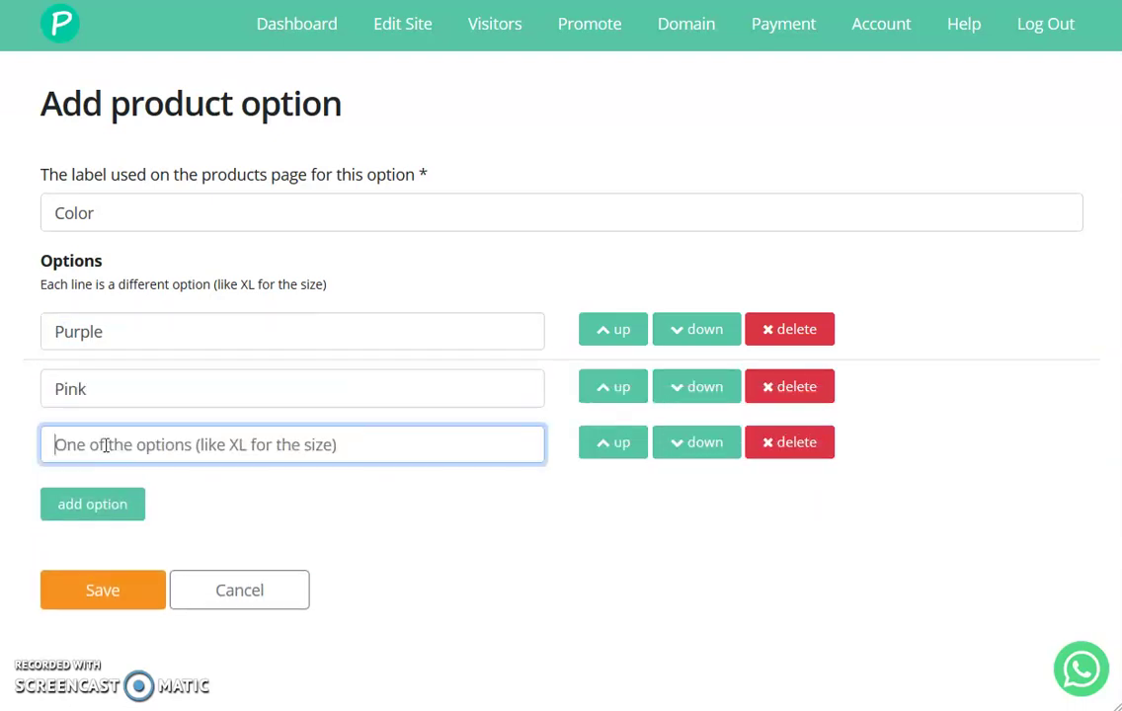
type("Blue")
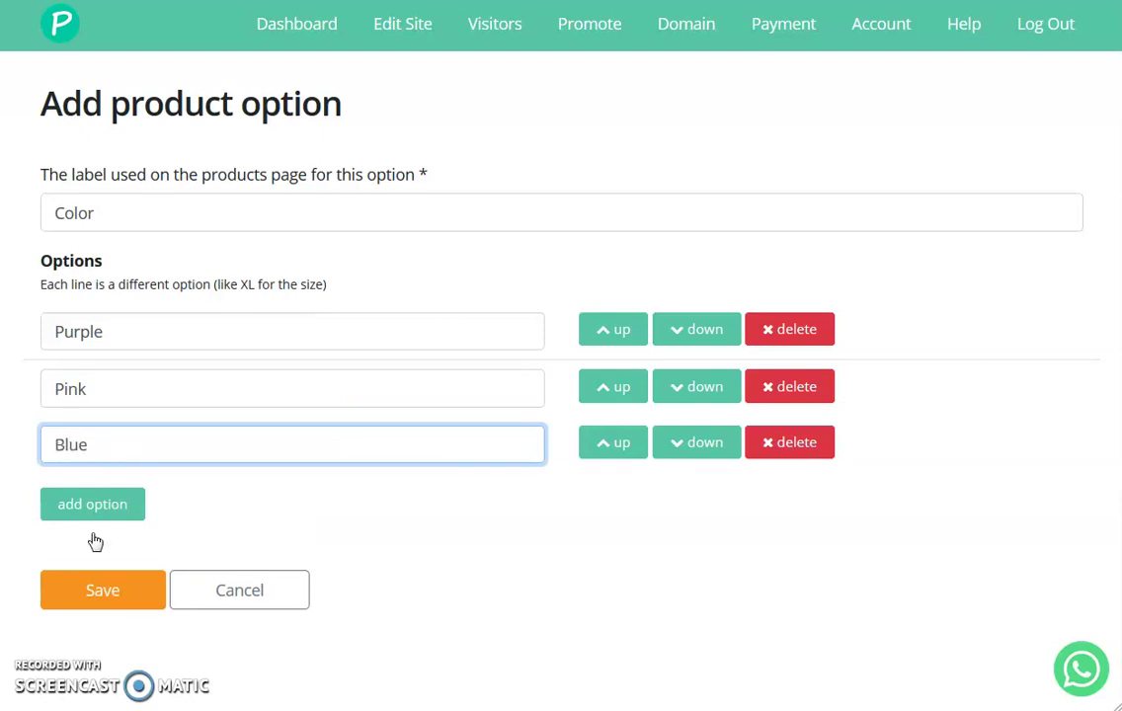
- Edit the option's label, adding '(blend' and then deleting the extra character
left_click(122, 199)
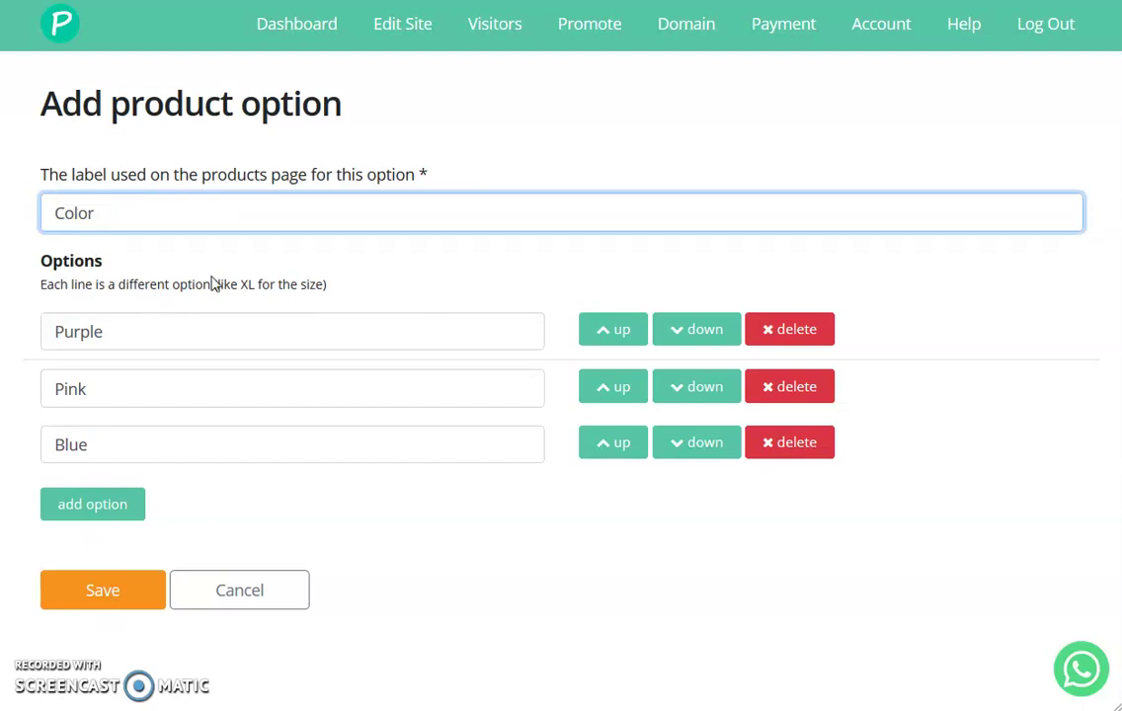
type("(blend")
key("BackSpace")
key("BackSpace")
key("BackSpace")
- Save the new Color option and return to the Blender product
left_click(107, 603)
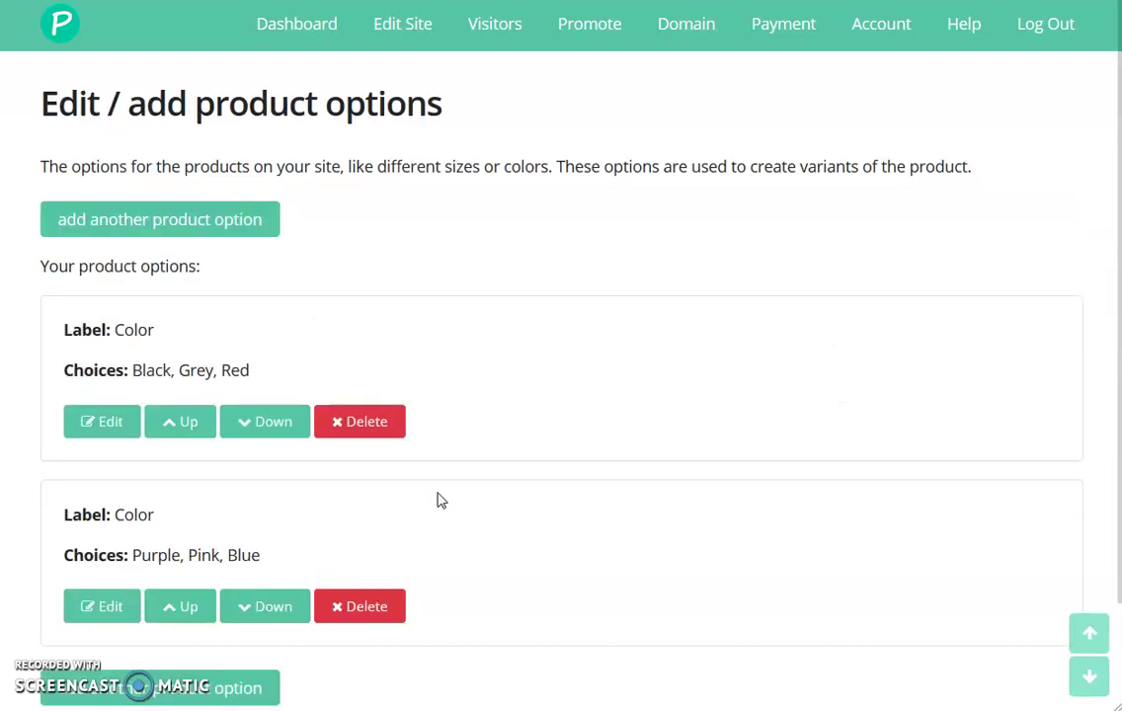
scroll(460, 452, "down", 1)
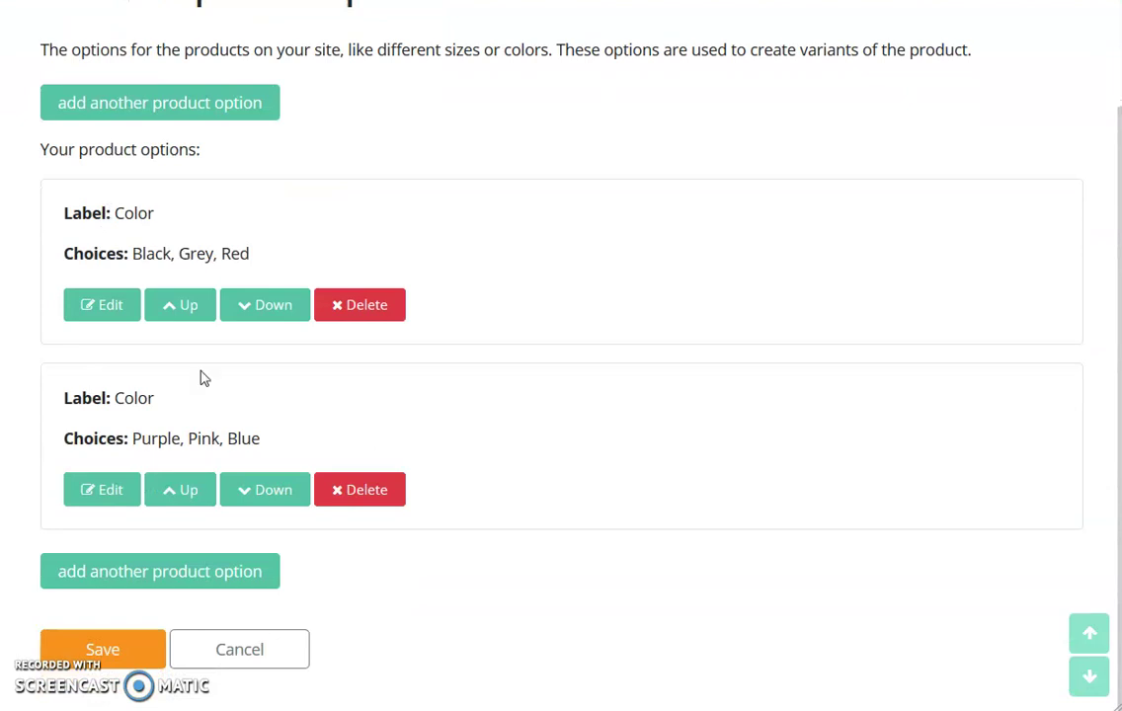
left_click_drag(63, 395, 198, 429)
left_click(278, 468)
left_click(103, 649)
- Choose the new Color option as the Blender's option 1 and open its variant editor
scroll(533, 514, "down", 5)
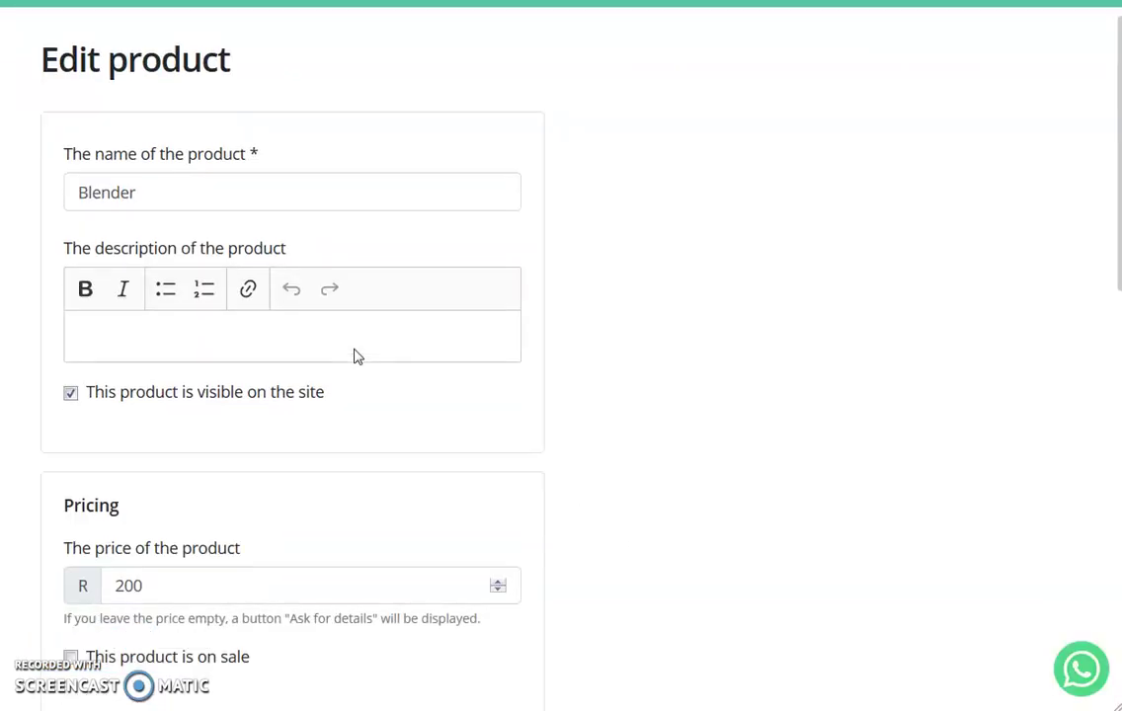
scroll(358, 357, "down", 4)
left_click(161, 304)
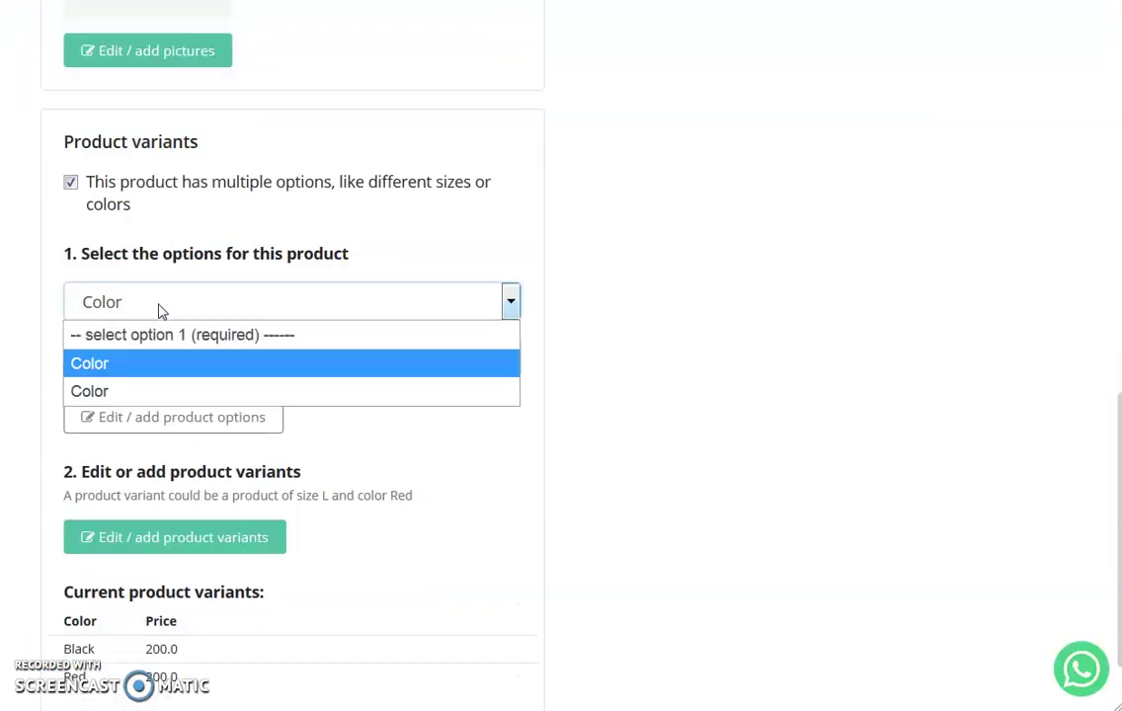
left_click(126, 392)
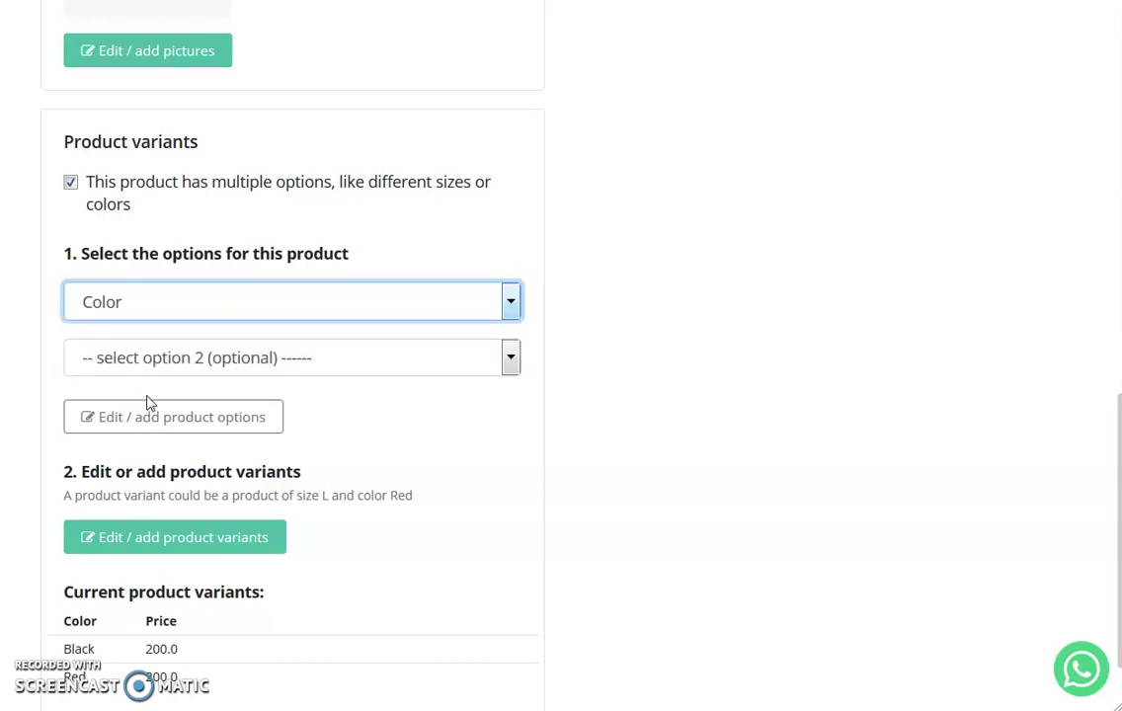
left_click(564, 336)
scroll(242, 584, "down", 2)
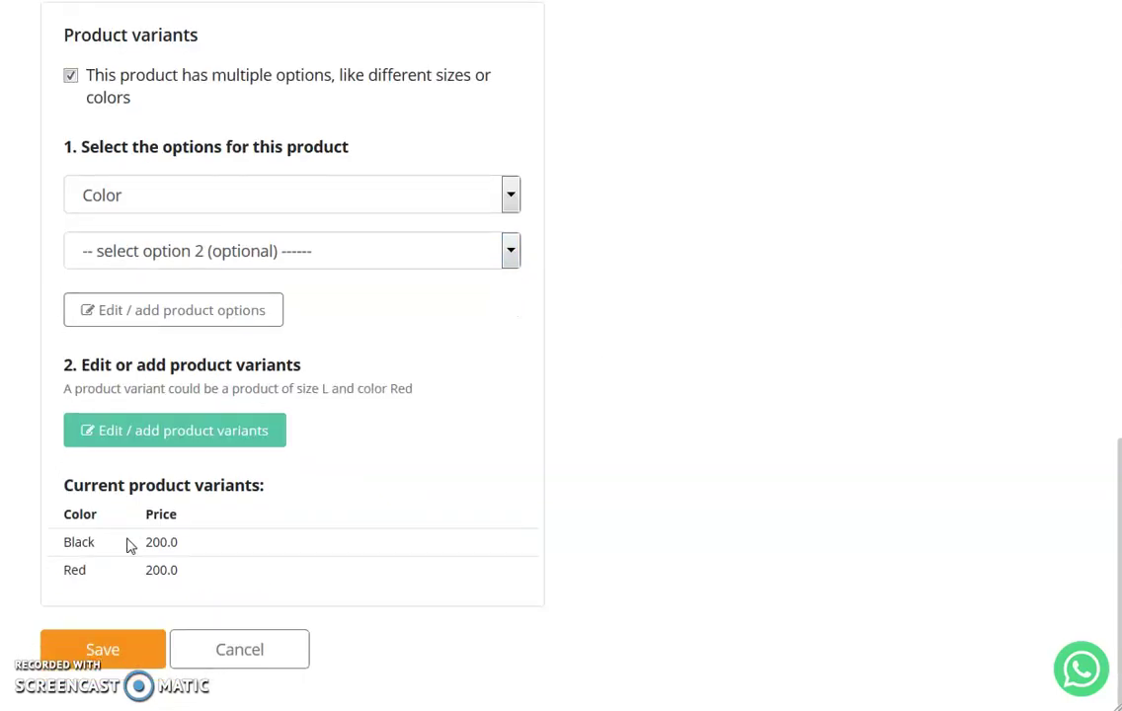
left_click(146, 435)
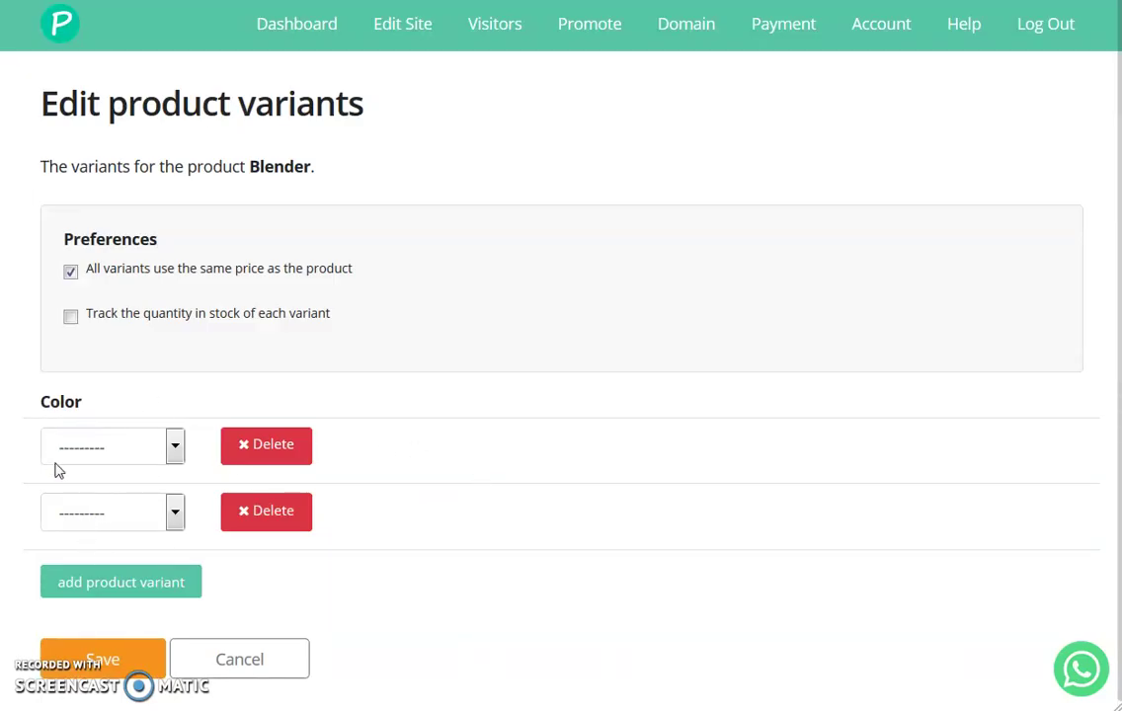
- Set the two variants to Purple and Pink, add a third as Blue, and save
left_click(129, 454)
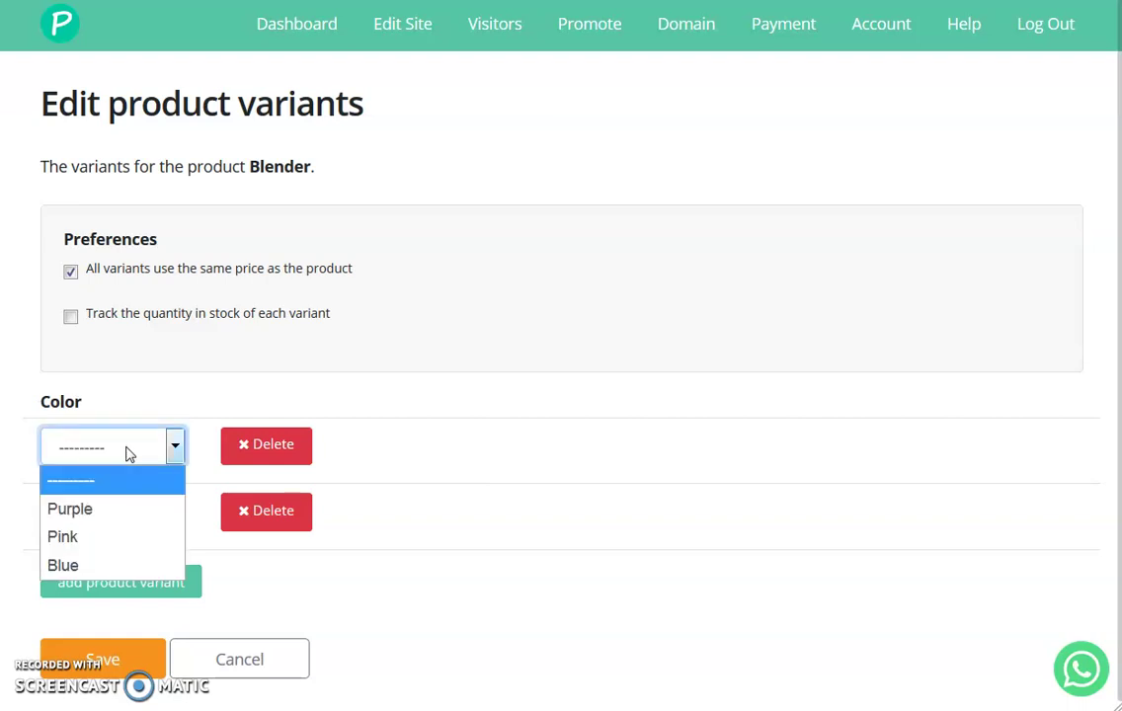
left_click(99, 511)
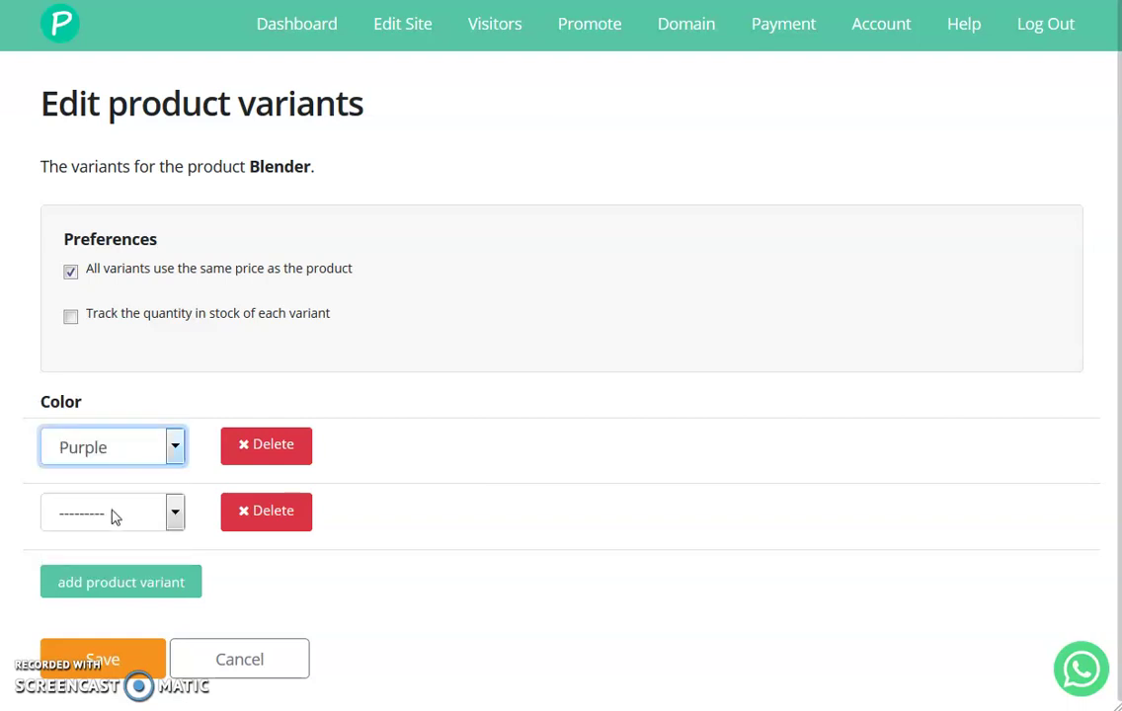
left_click(116, 516)
left_click(104, 604)
left_click(198, 582)
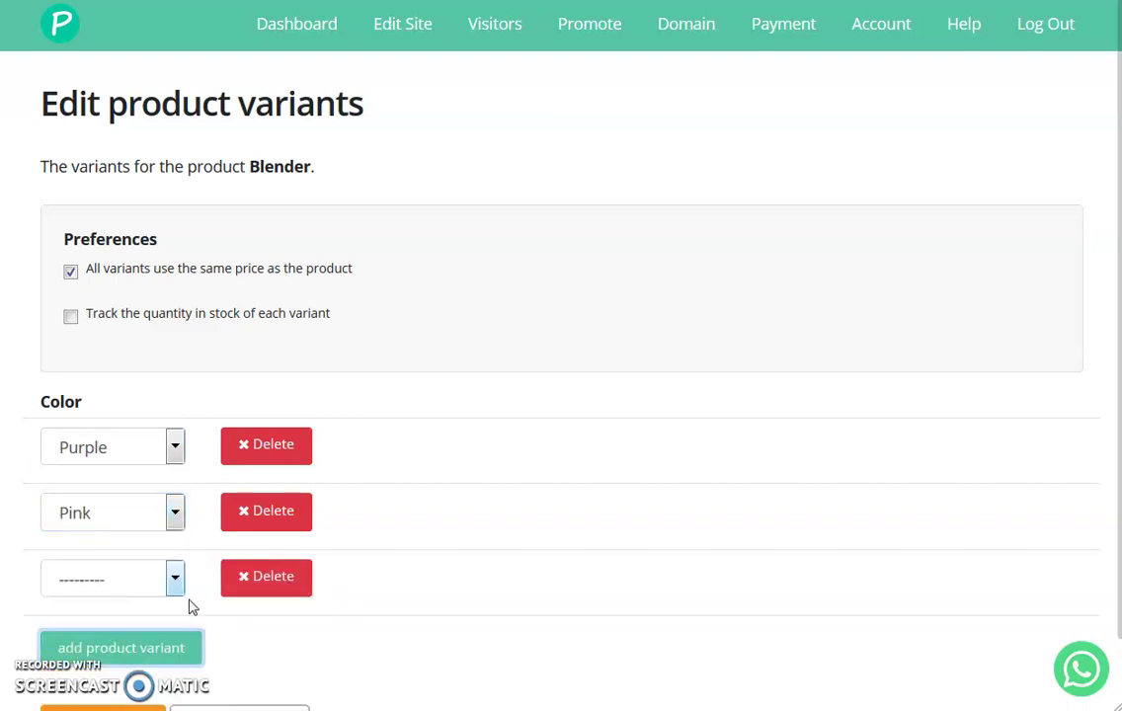
left_click(89, 578)
left_click(83, 693)
scroll(421, 527, "down", 1)
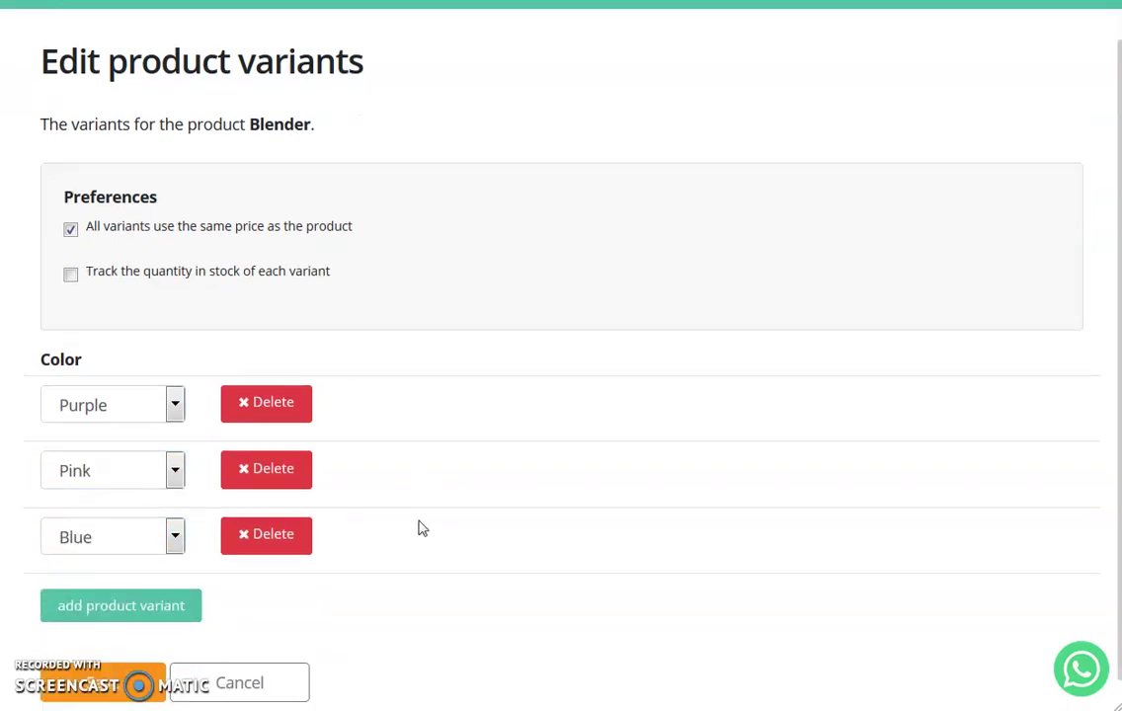
left_click(87, 652)
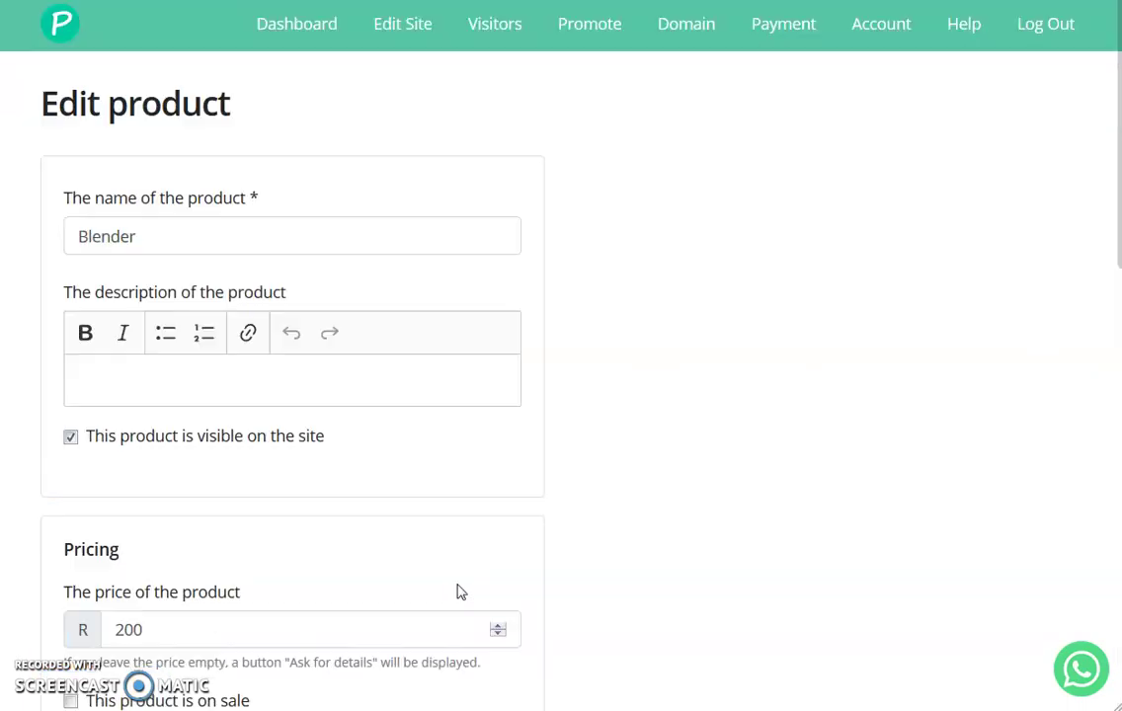
- Save the Blender product with its Purple, Pink and Blue variants
scroll(425, 496, "down", 10)
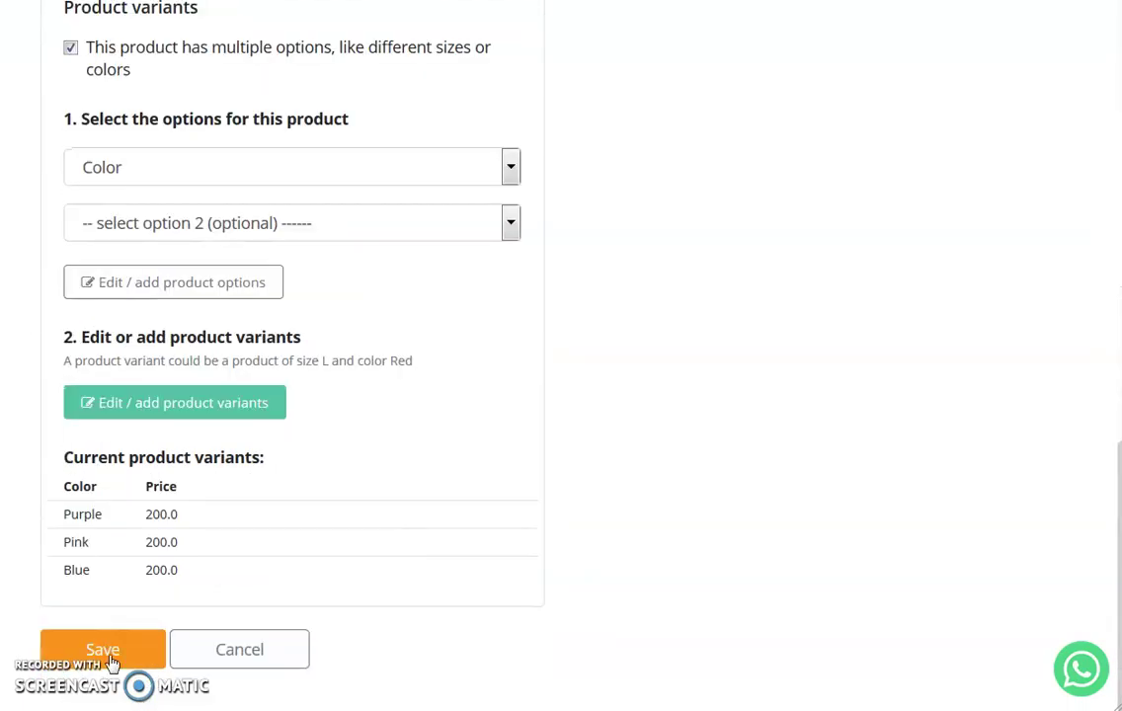
left_click(110, 655)
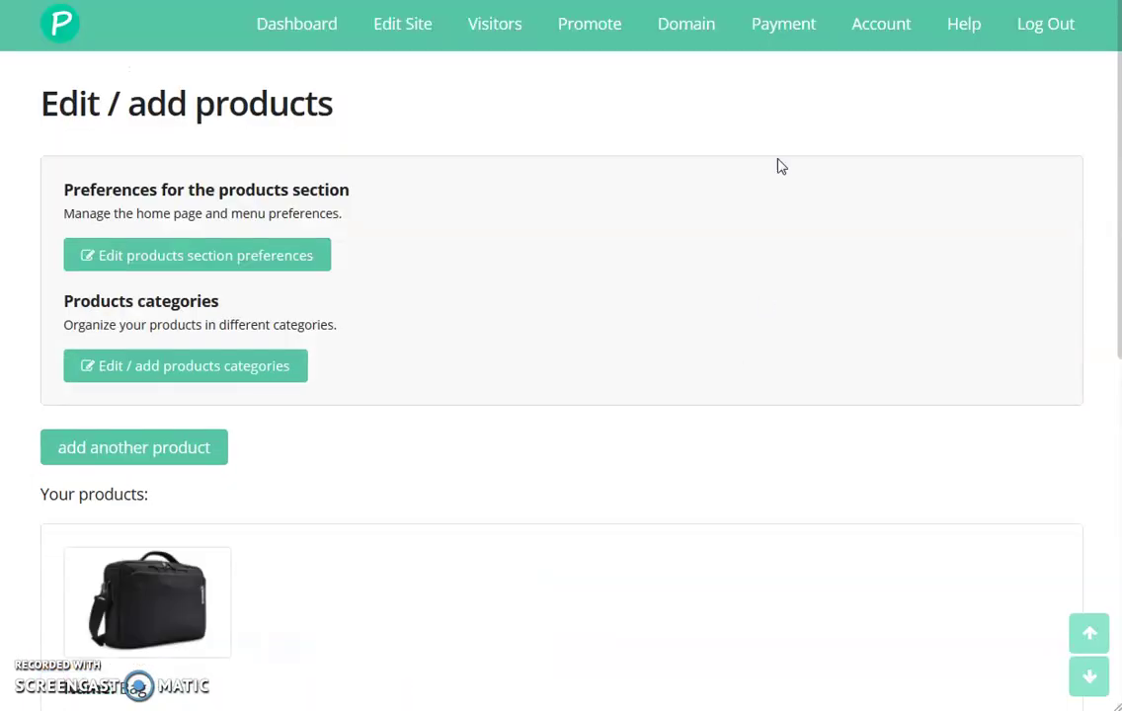